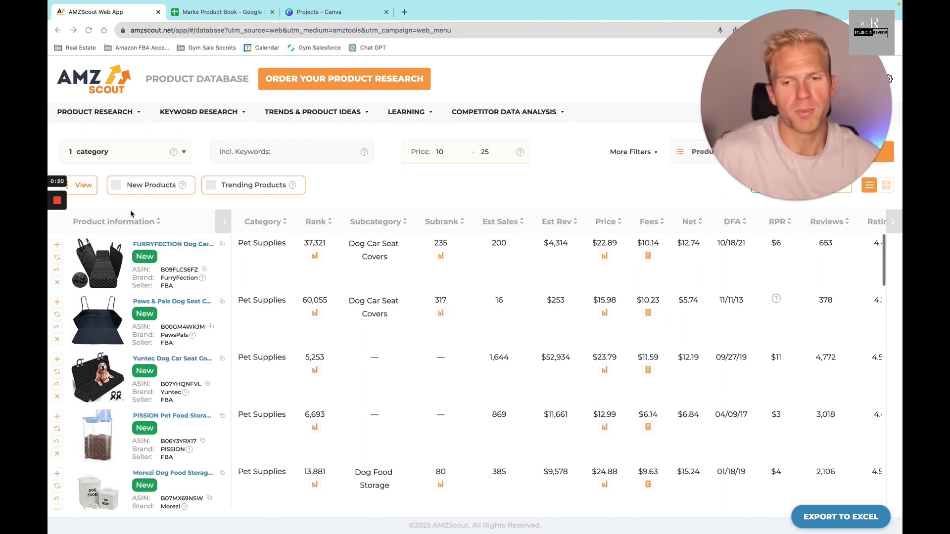
Add Arts, Crafts & Sewing and Patio, Lawn & Garden to the category filter alongside Pet Supplies and apply it
{"action": "left_click", "coordinate": [126, 114]}
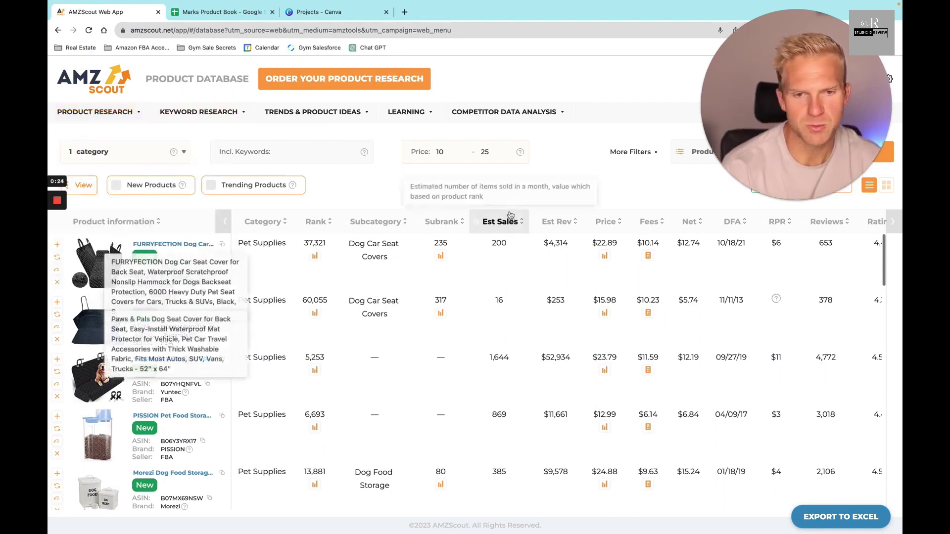
{"action": "left_click", "coordinate": [183, 152]}
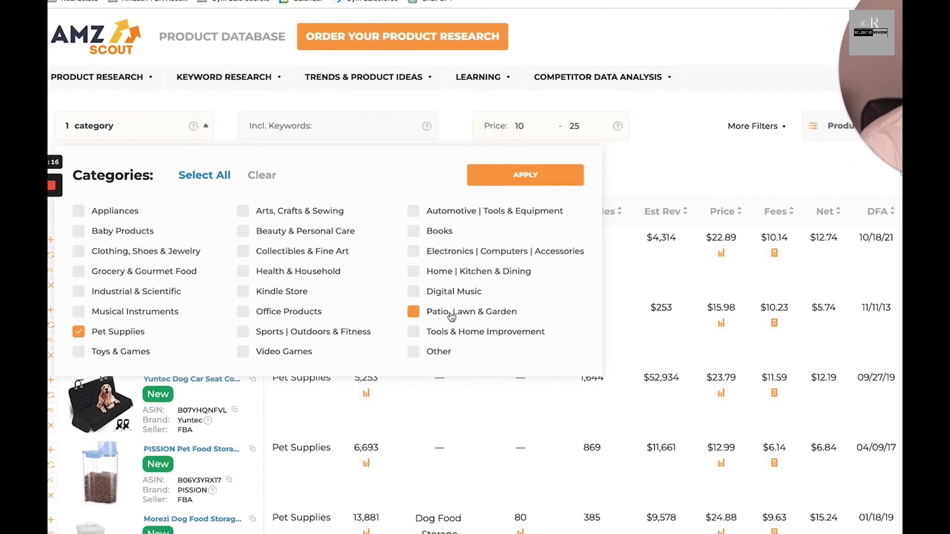
{"action": "left_click", "coordinate": [307, 213]}
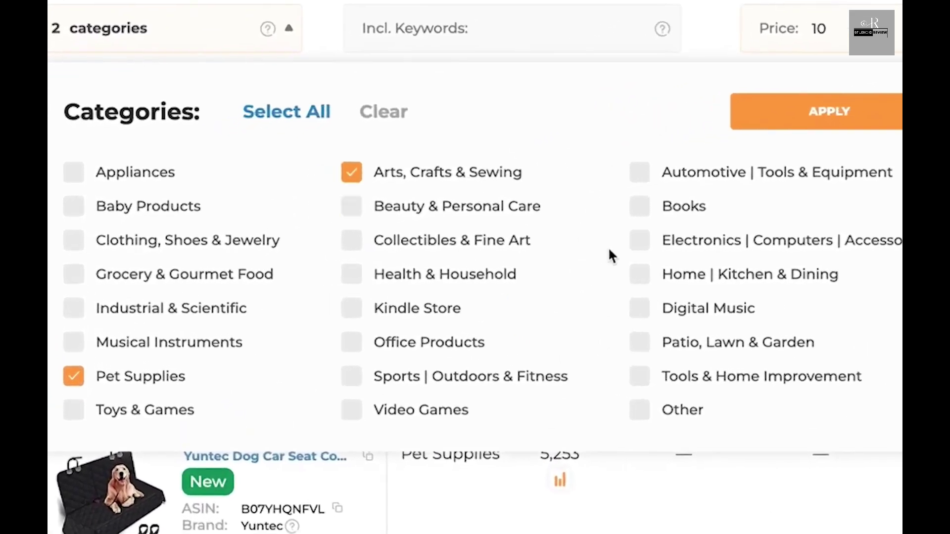
{"action": "left_click", "coordinate": [642, 347]}
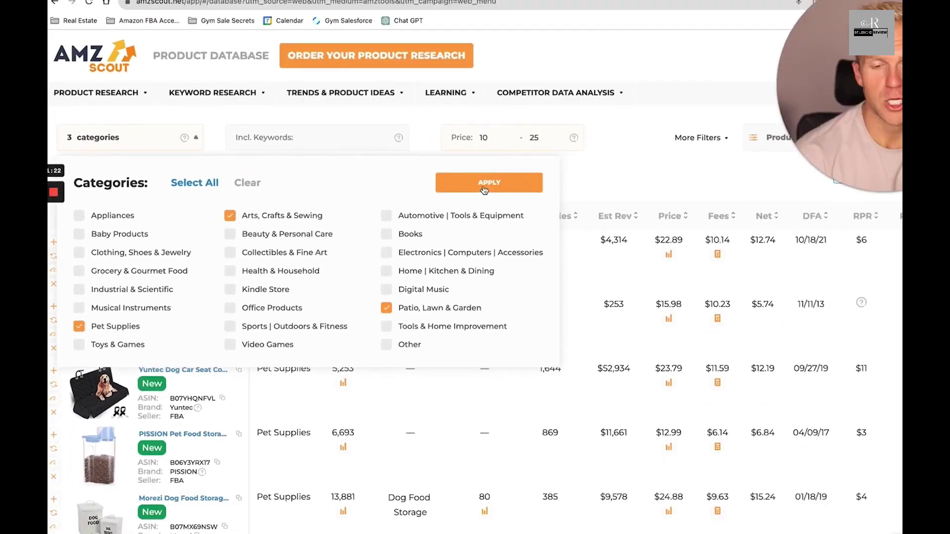
{"action": "left_click", "coordinate": [484, 188]}
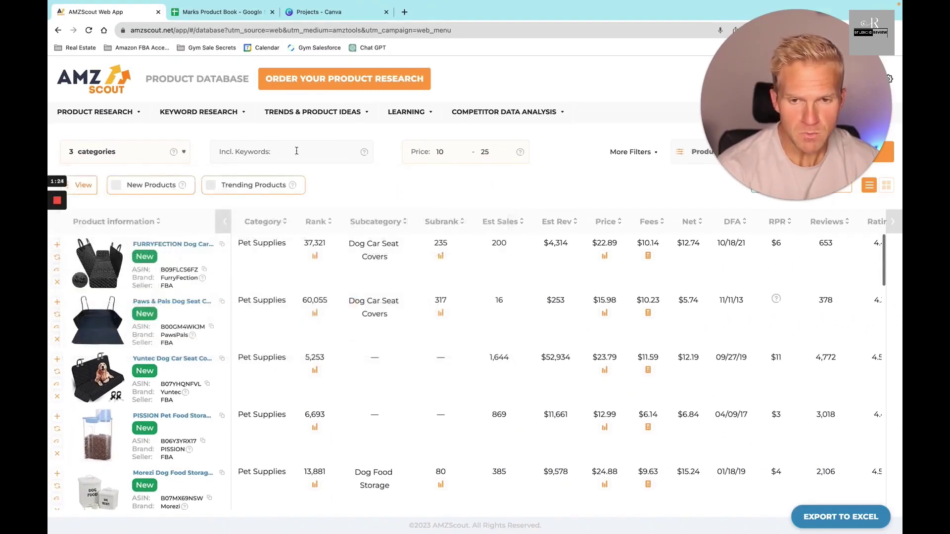
Filter for at most 400 reviews and estimated revenue from 5000 to 15000, and run the product search
{"action": "left_click", "coordinate": [296, 151]}
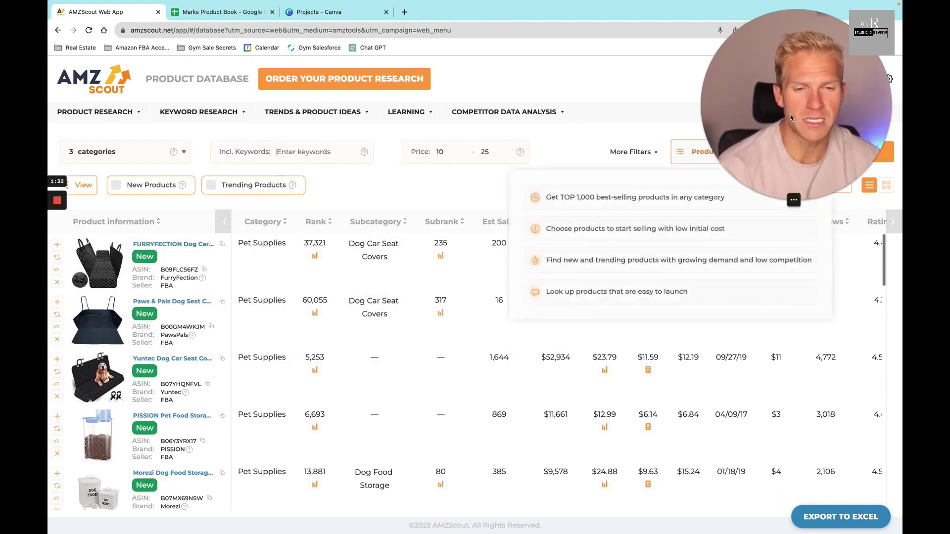
{"action": "left_click", "coordinate": [656, 155]}
{"action": "left_click", "coordinate": [655, 155]}
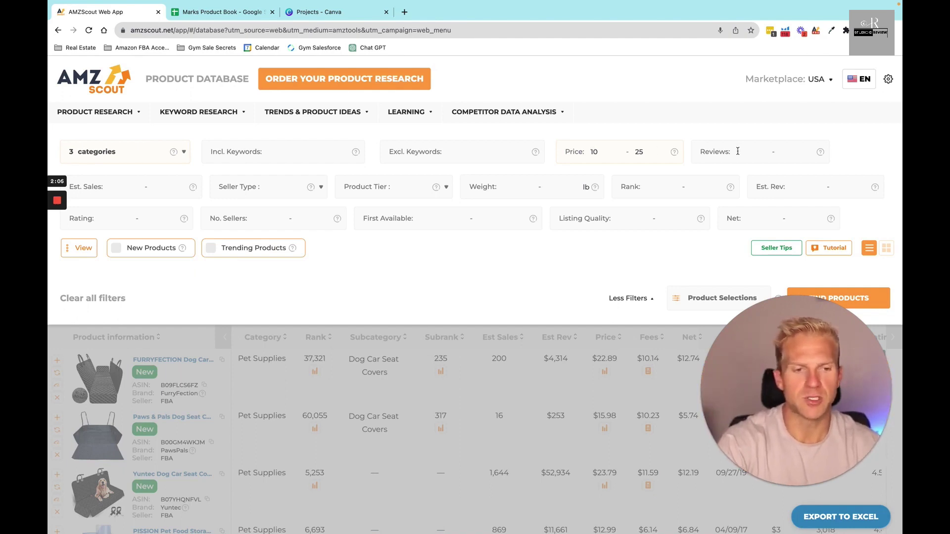
{"action": "left_click", "coordinate": [782, 152]}
{"action": "type", "text": "400"}
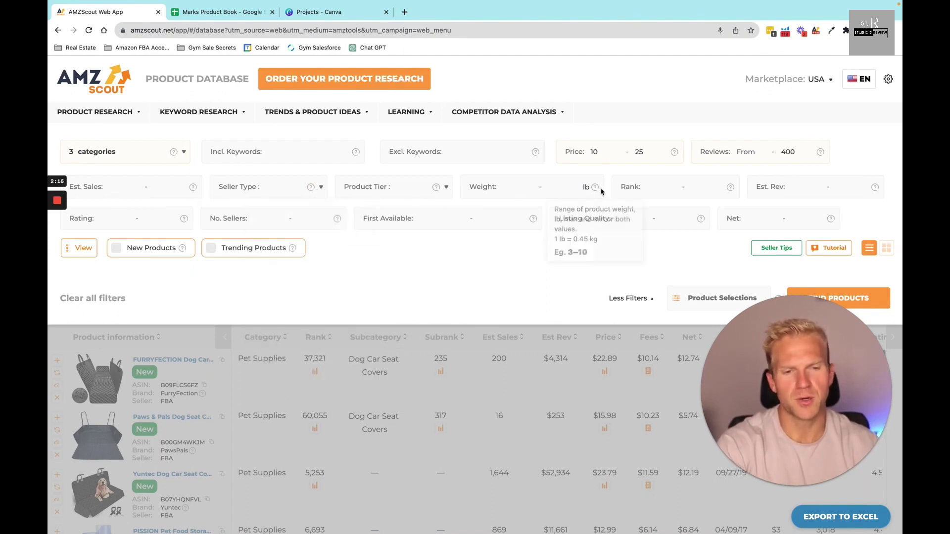
{"action": "left_click", "coordinate": [822, 187]}
{"action": "type", "text": "5000 - "}
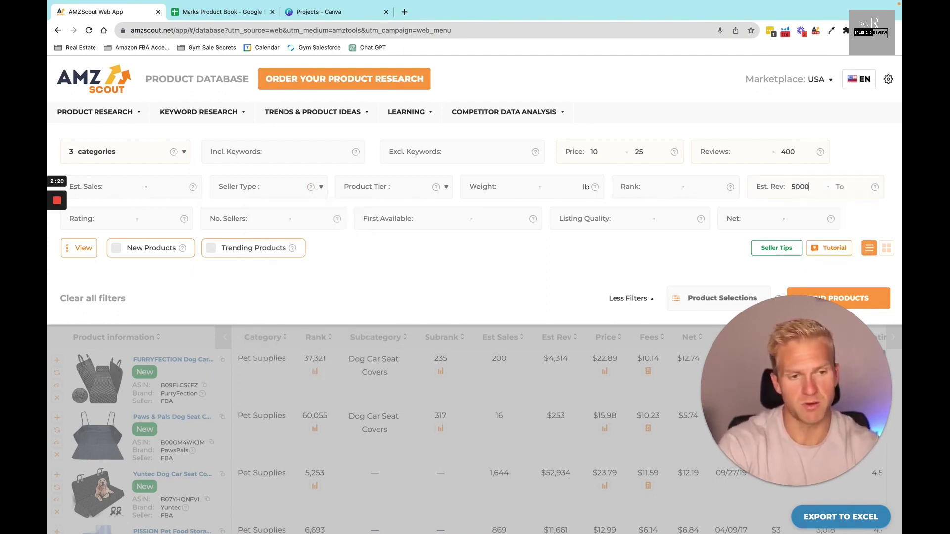
{"action": "type", "text": "15000"}
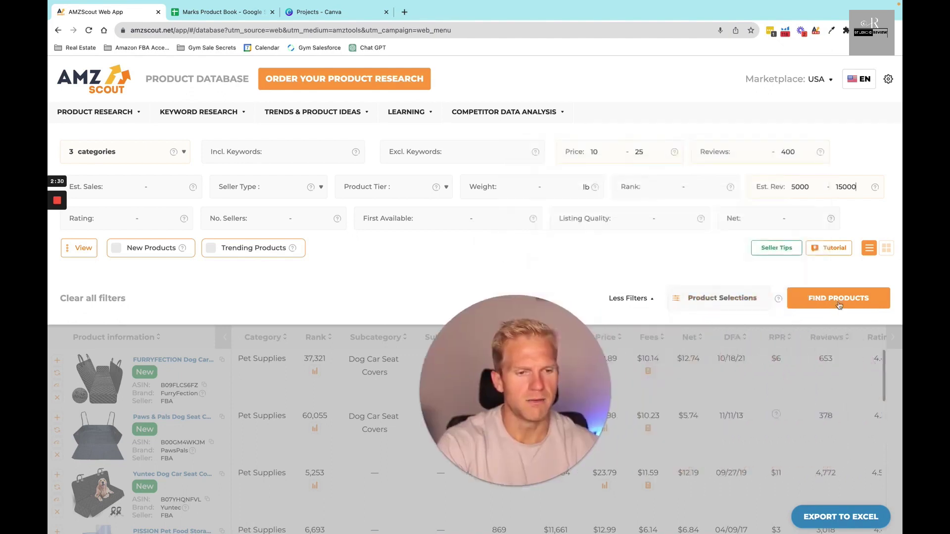
{"action": "left_click", "coordinate": [840, 306]}
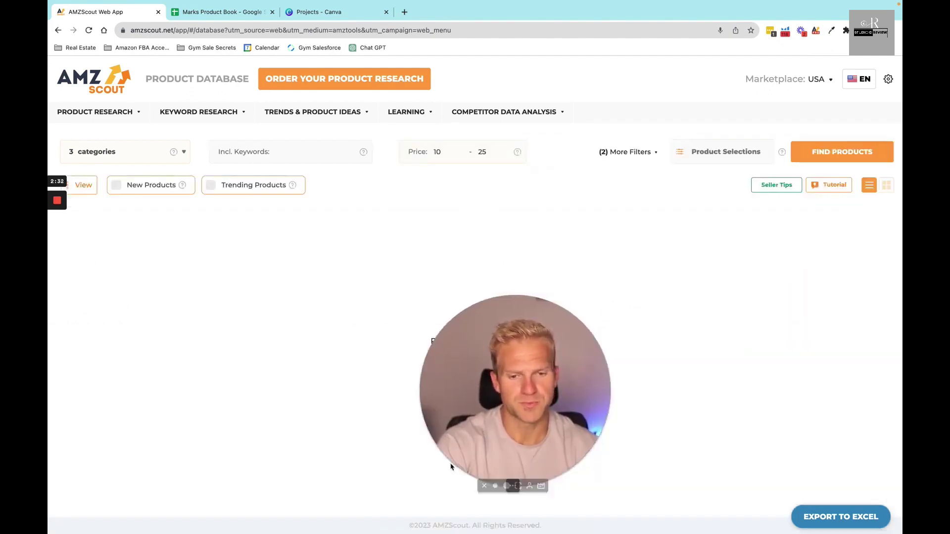
{"action": "left_click", "coordinate": [495, 485]}
{"action": "left_click_drag", "start_coordinate": [456, 417], "coordinate": [806, 74]}
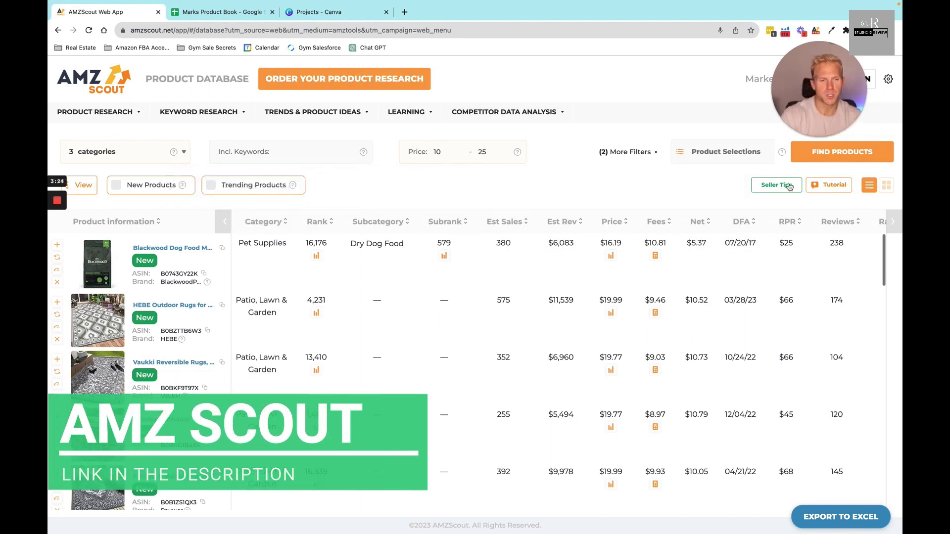
Hide the Rank, Subcategory, Subrank, Fees, Net, DFA, Rating, Weight, Sellers and LQS columns in the results table
{"action": "left_click", "coordinate": [84, 185]}
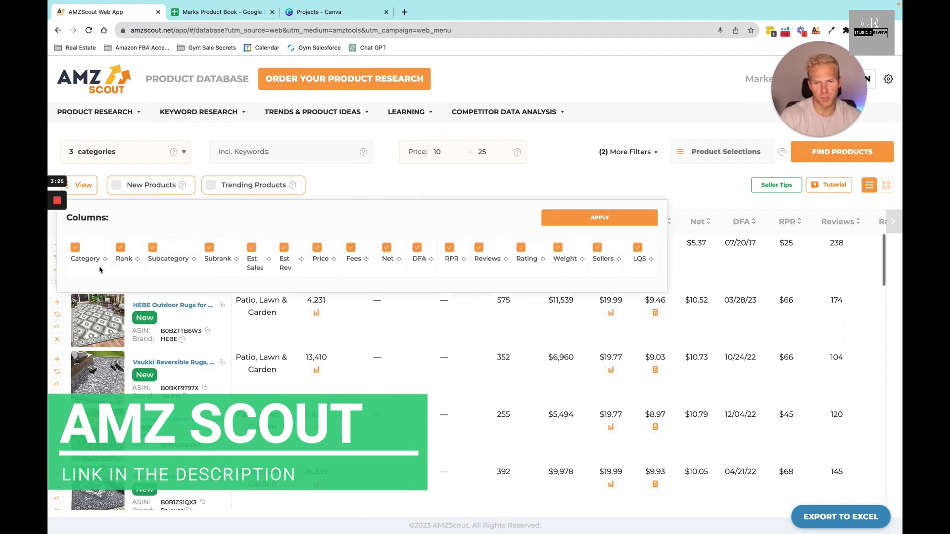
{"action": "left_click", "coordinate": [120, 248]}
{"action": "left_click", "coordinate": [153, 248]}
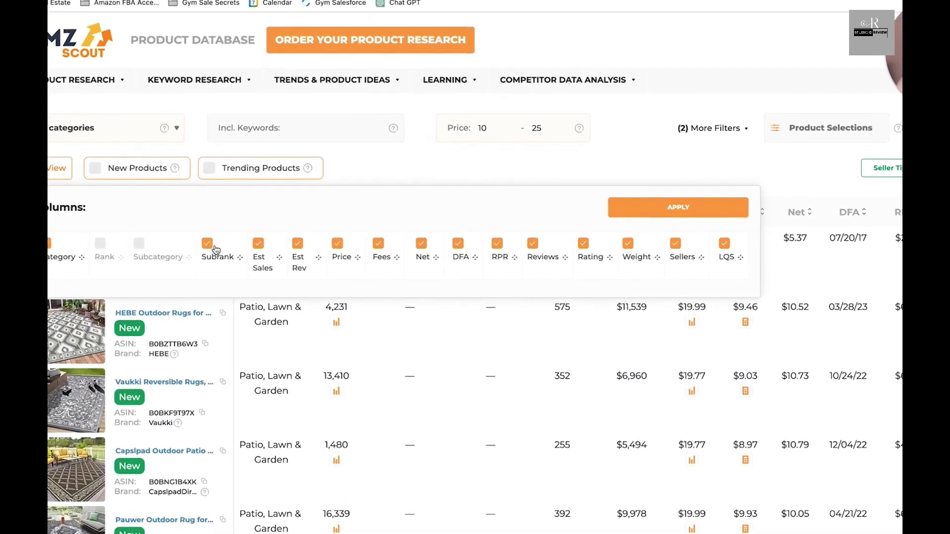
{"action": "left_click", "coordinate": [215, 248]}
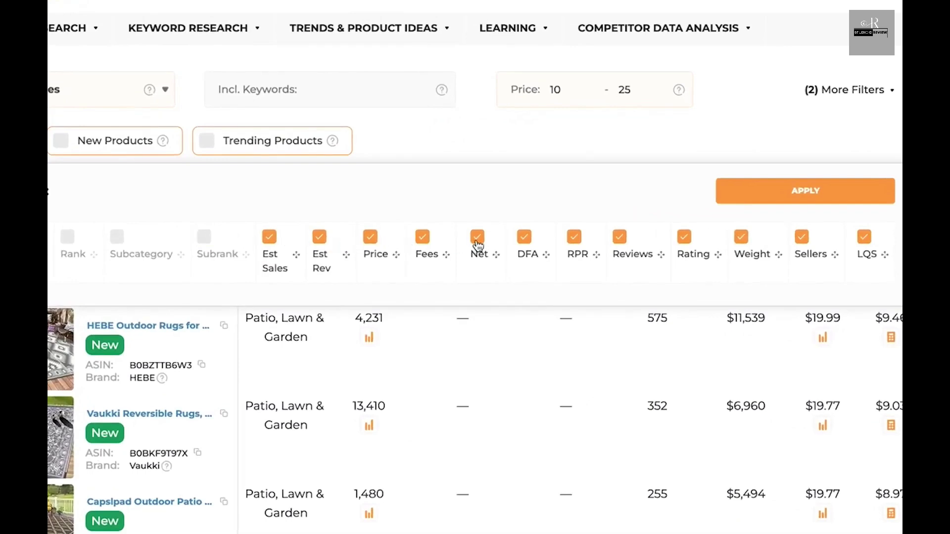
{"action": "left_click", "coordinate": [423, 238]}
{"action": "left_click", "coordinate": [475, 243]}
{"action": "left_click", "coordinate": [526, 239]}
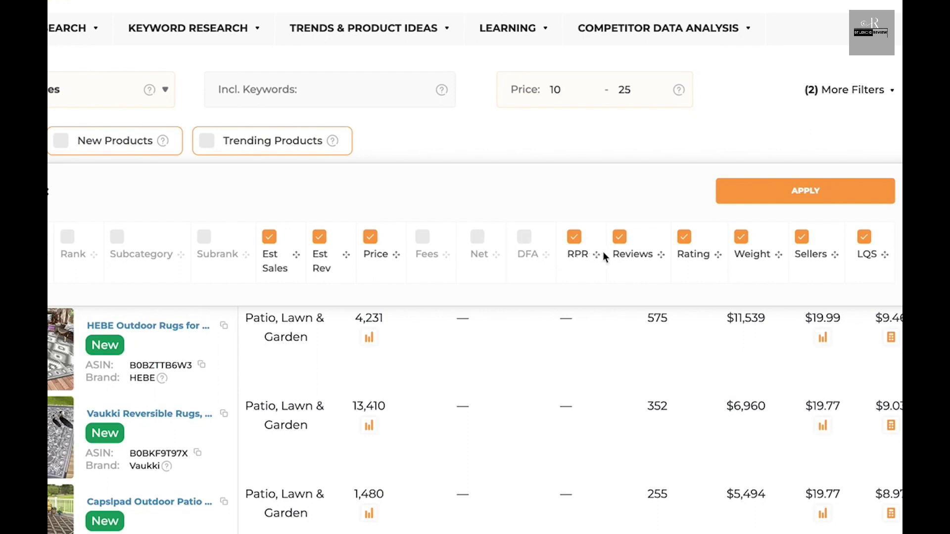
{"action": "left_click", "coordinate": [685, 240]}
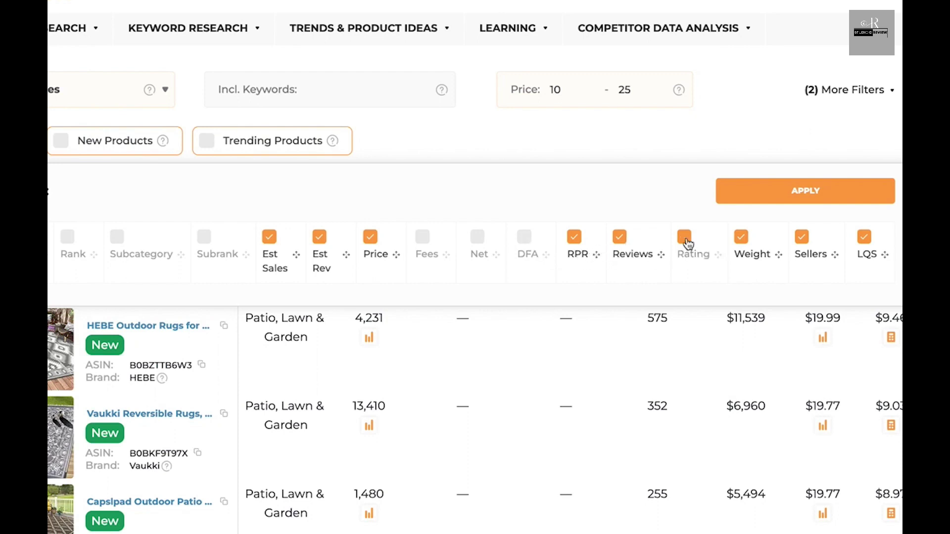
{"action": "left_click", "coordinate": [740, 239]}
{"action": "left_click", "coordinate": [803, 238]}
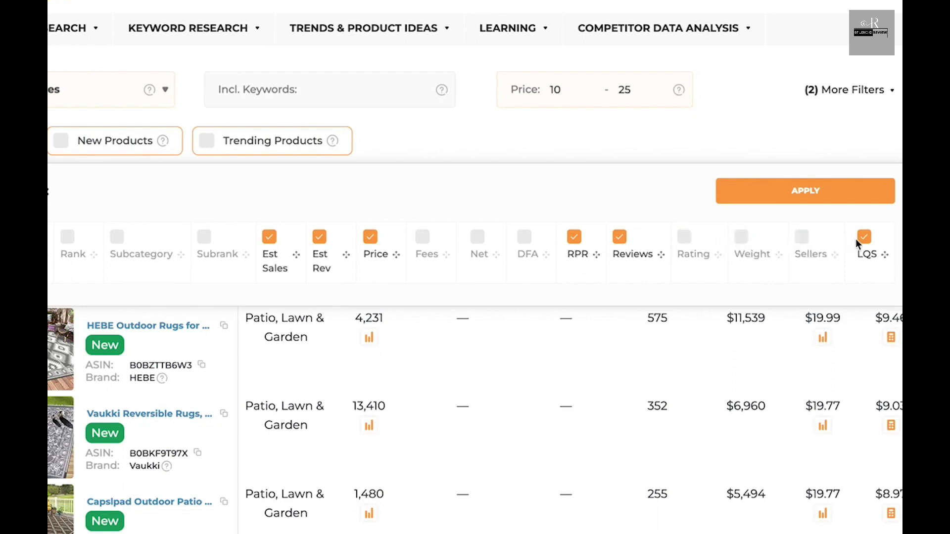
{"action": "left_click", "coordinate": [864, 238]}
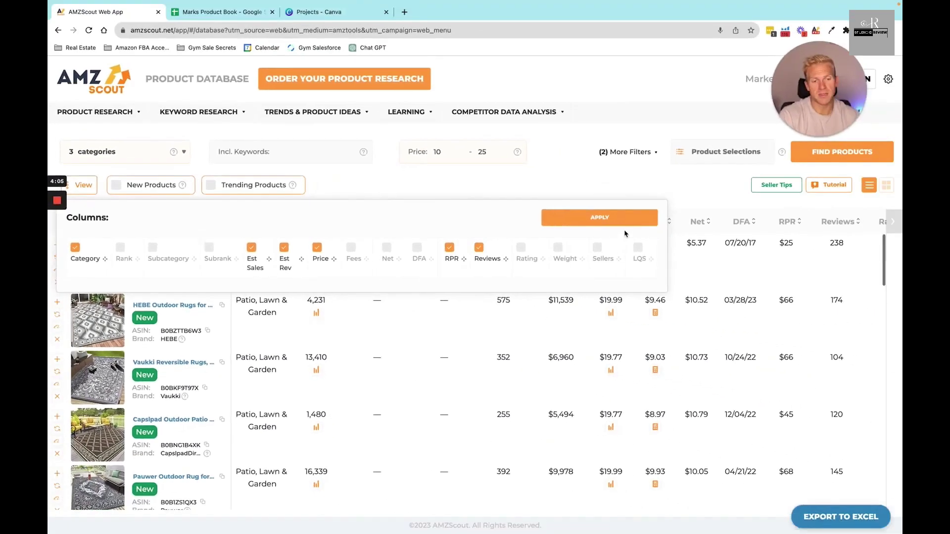
{"action": "left_click", "coordinate": [620, 222]}
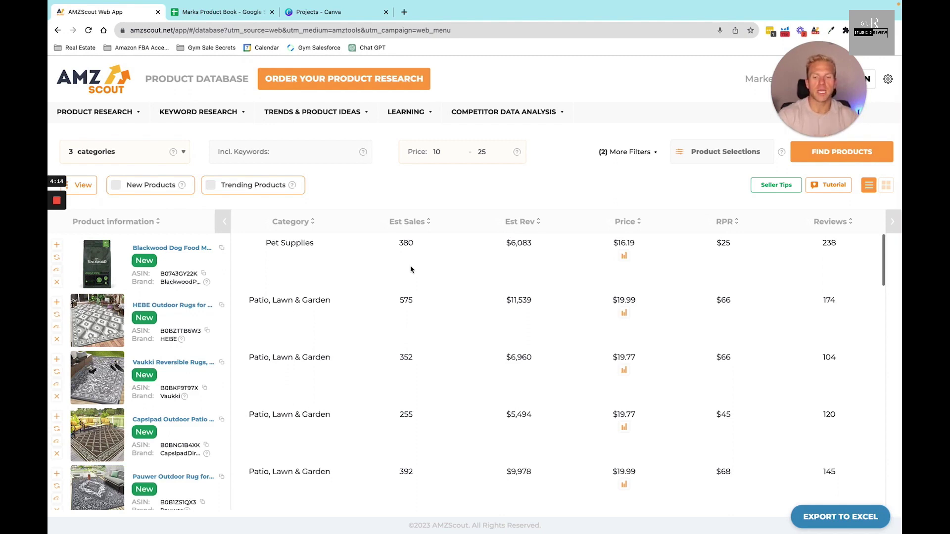
Remove Pet Supplies and Patio, Lawn & Garden from the category filter, keeping Arts, Crafts & Sewing, and rerun the product search
{"action": "left_click", "coordinate": [100, 162]}
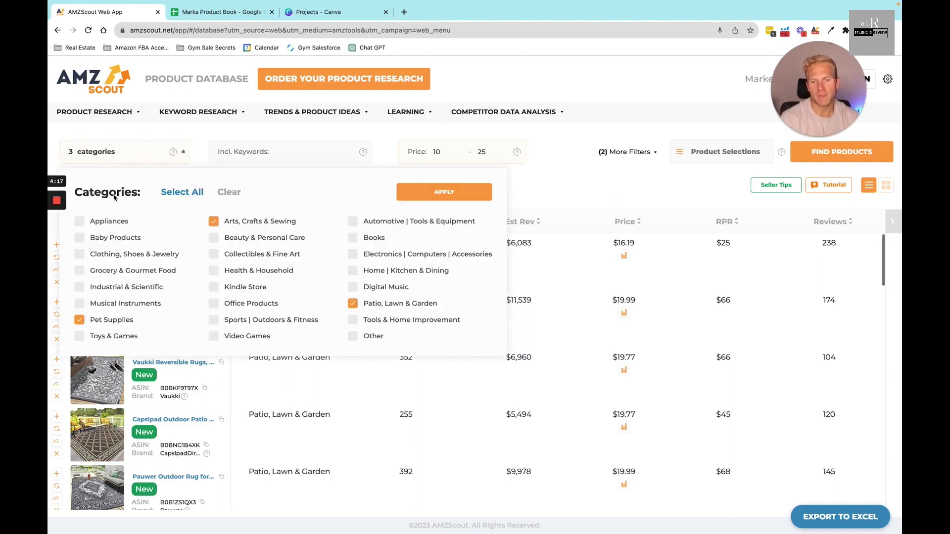
{"action": "left_click", "coordinate": [79, 320]}
{"action": "left_click", "coordinate": [353, 304]}
{"action": "left_click", "coordinate": [444, 193]}
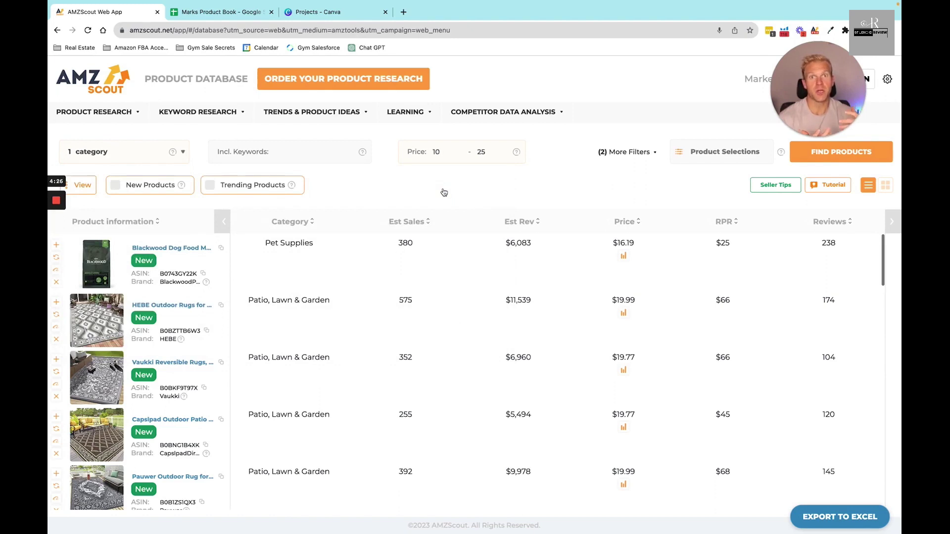
{"action": "left_click", "coordinate": [812, 157]}
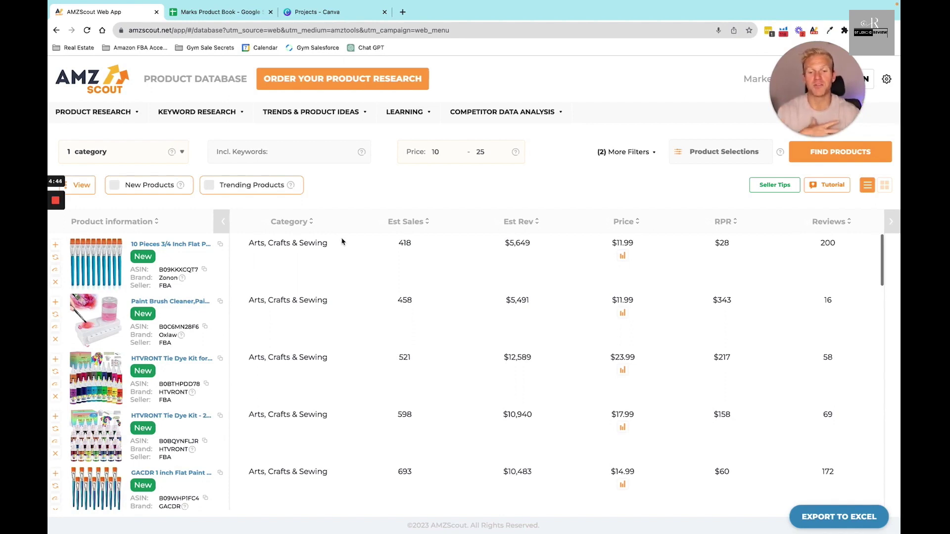
{"action": "left_click_drag", "start_coordinate": [817, 99], "coordinate": [727, 154]}
{"action": "left_click", "coordinate": [719, 193]}
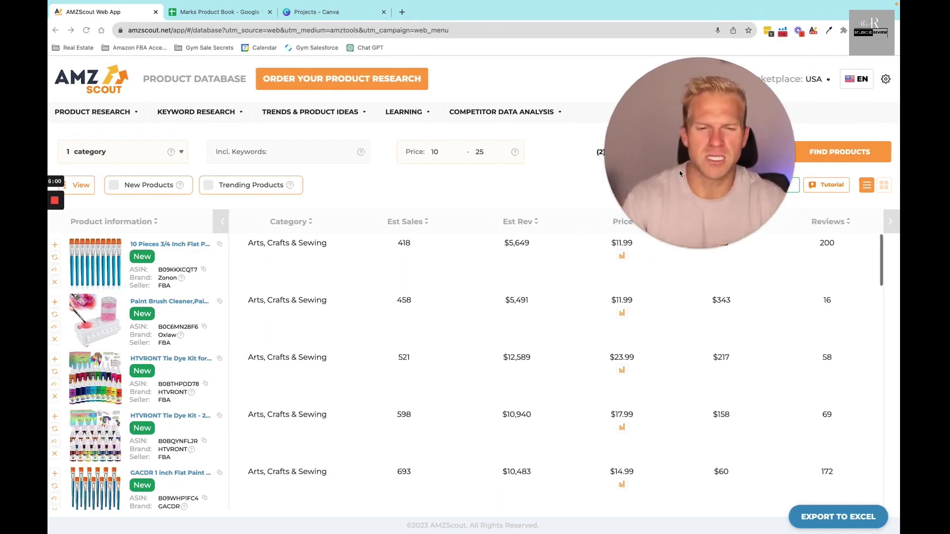
{"action": "left_click_drag", "start_coordinate": [691, 130], "coordinate": [785, 84]}
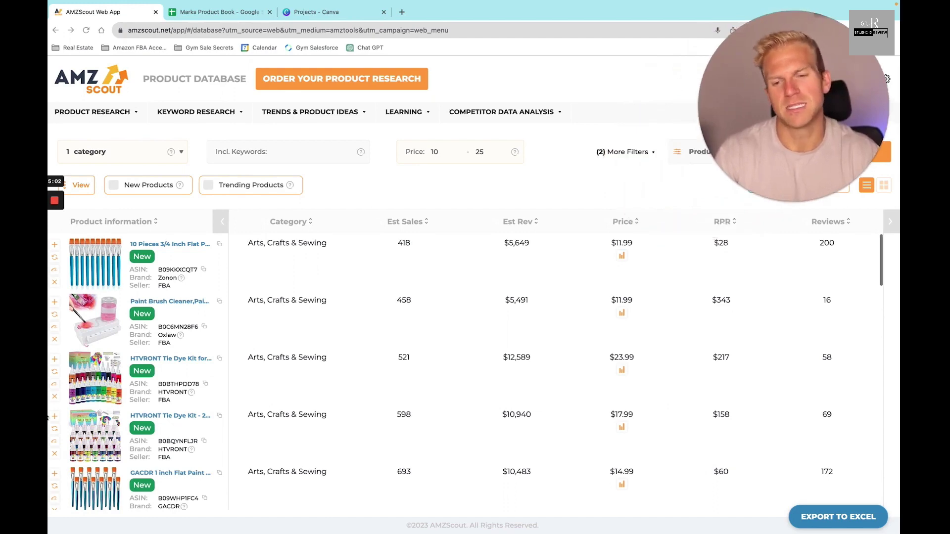
Look through the Arts, Crafts & Sewing results, comparing the products' estimated sales, revenue, price, RPR and reviews
{"action": "scroll", "coordinate": [136, 406], "scroll_direction": "down", "scroll_amount": 3}
{"action": "scroll", "coordinate": [136, 406], "scroll_direction": "up", "scroll_amount": 4}
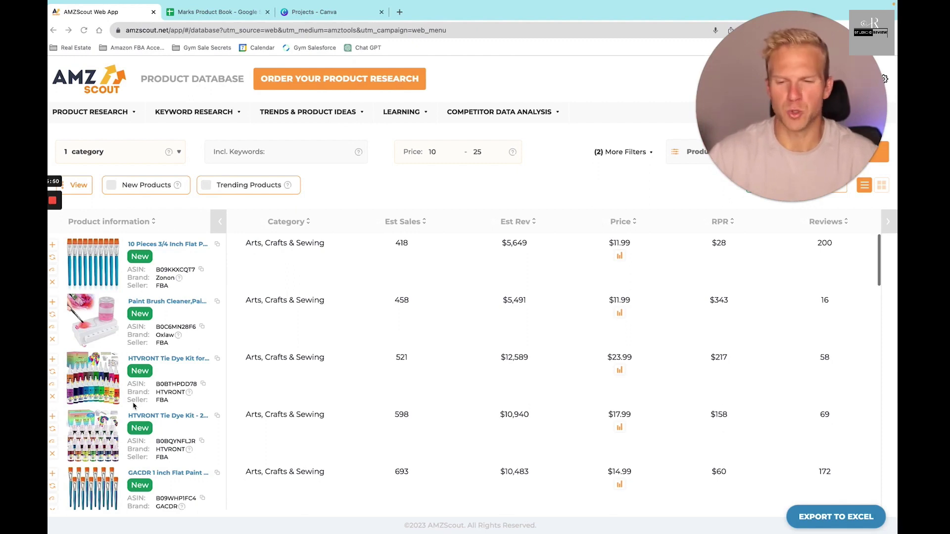
{"action": "scroll", "coordinate": [138, 370], "scroll_direction": "down", "scroll_amount": 1}
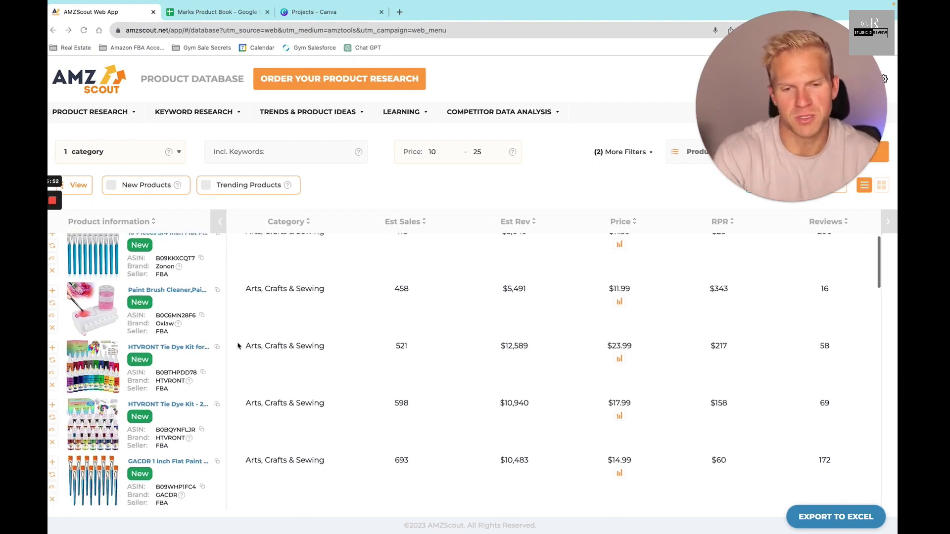
{"action": "scroll", "coordinate": [238, 346], "scroll_direction": "up", "scroll_amount": 1}
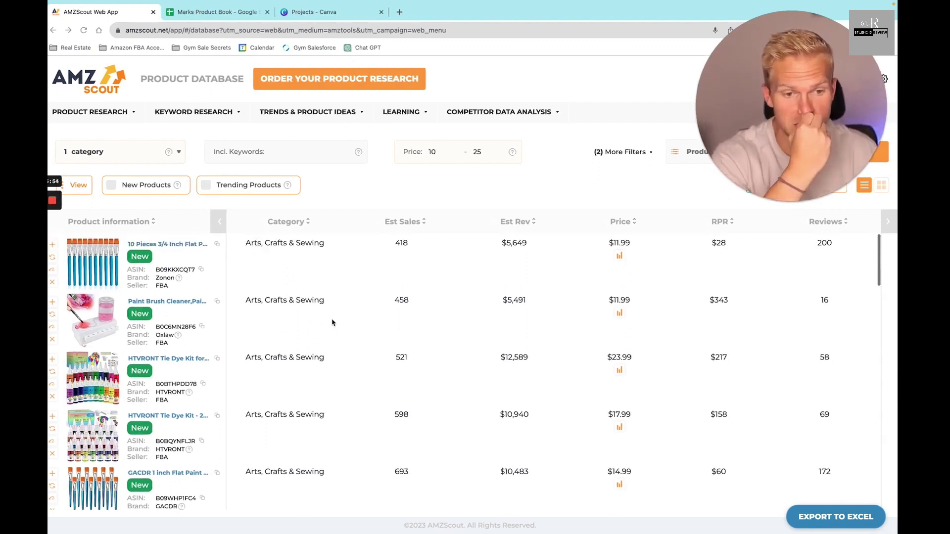
{"action": "scroll", "coordinate": [167, 311], "scroll_direction": "down", "scroll_amount": 3}
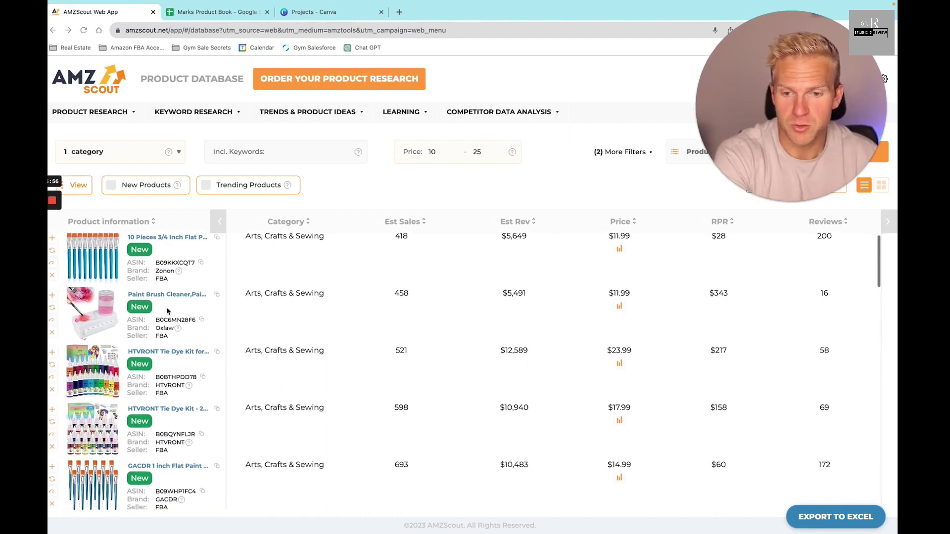
{"action": "scroll", "coordinate": [167, 311], "scroll_direction": "up", "scroll_amount": 3}
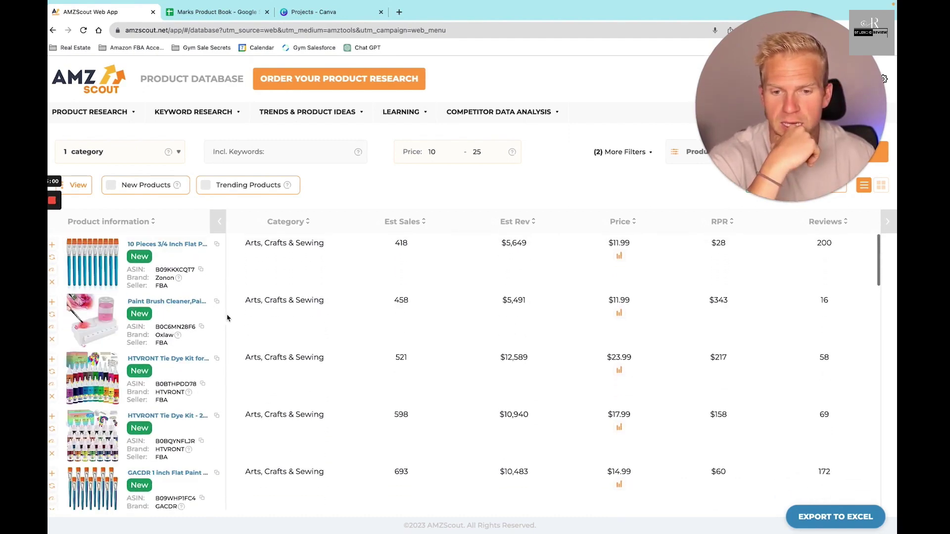
{"action": "scroll", "coordinate": [203, 339], "scroll_direction": "down", "scroll_amount": 3}
{"action": "scroll", "coordinate": [192, 350], "scroll_direction": "down", "scroll_amount": 1}
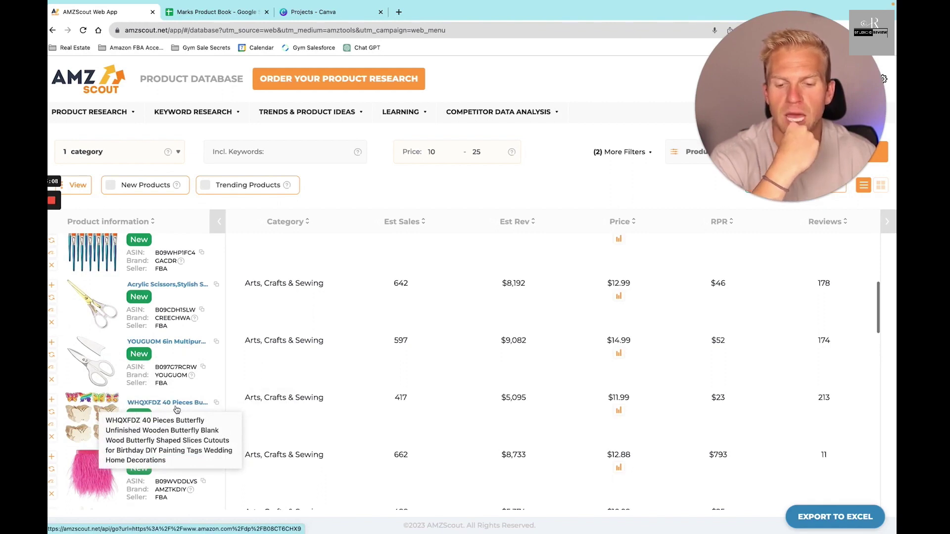
{"action": "scroll", "coordinate": [174, 406], "scroll_direction": "down", "scroll_amount": 1}
{"action": "scroll", "coordinate": [171, 396], "scroll_direction": "down", "scroll_amount": 1}
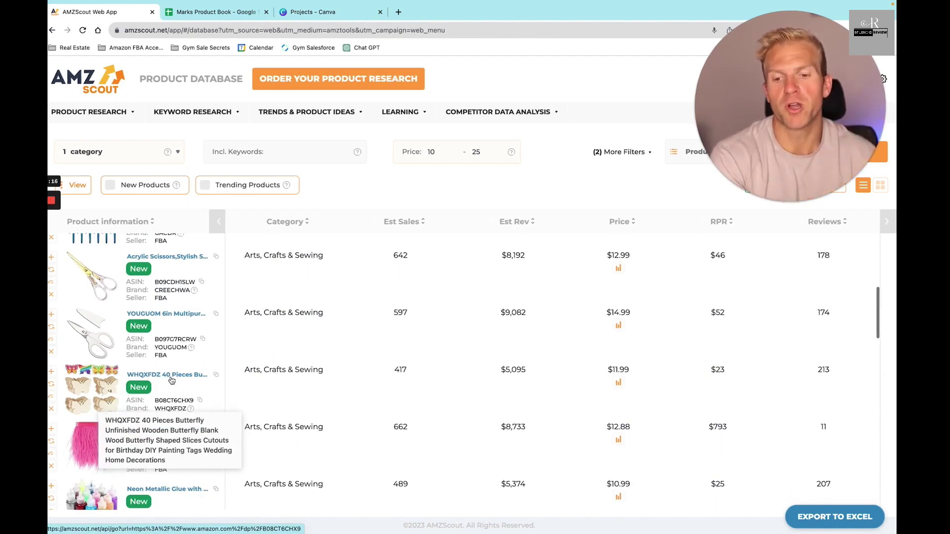
{"action": "scroll", "coordinate": [256, 367], "scroll_direction": "down", "scroll_amount": 3}
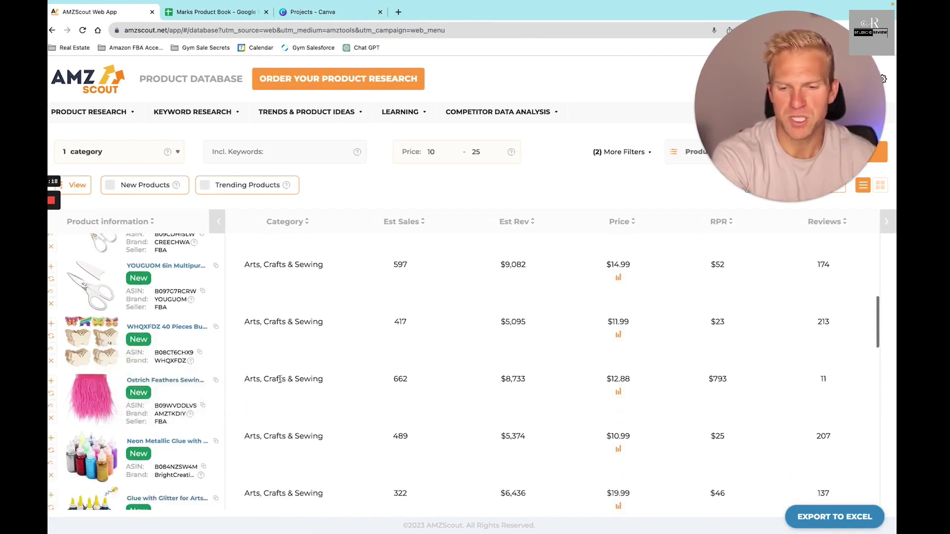
{"action": "scroll", "coordinate": [257, 367], "scroll_direction": "down", "scroll_amount": 8}
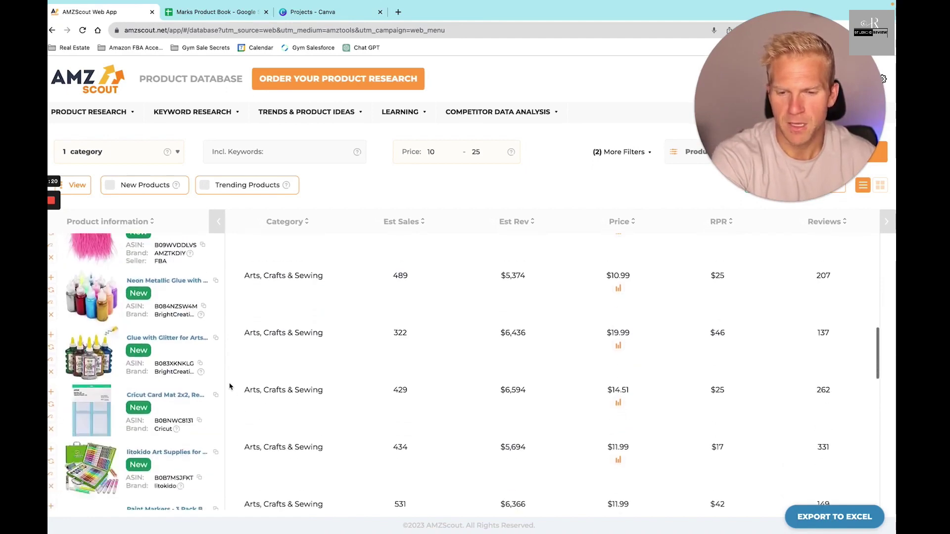
{"action": "scroll", "coordinate": [230, 386], "scroll_direction": "down", "scroll_amount": 6}
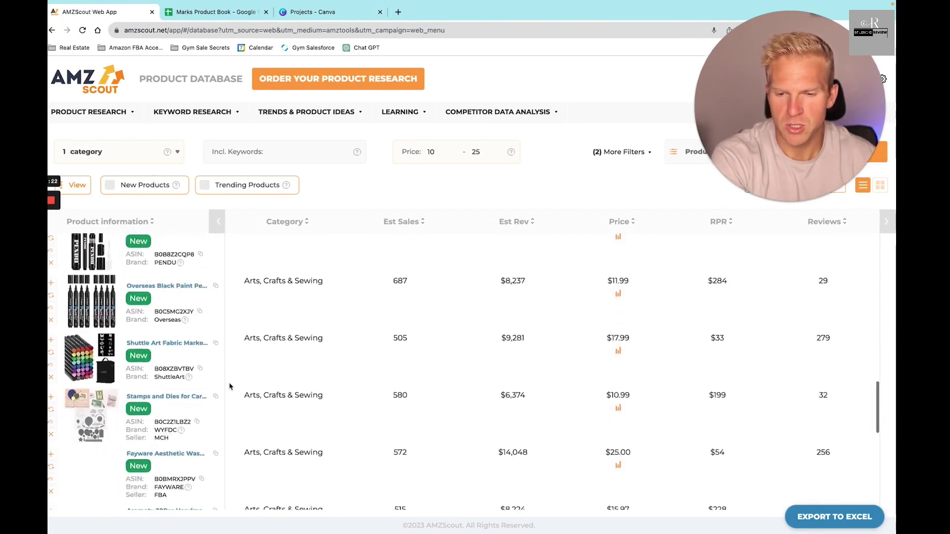
Look further through the Arts, Crafts & Sewing results and open the Amazon listing of the MYBAGZING Expandable Crochet Bag
{"action": "scroll", "coordinate": [230, 385], "scroll_direction": "down", "scroll_amount": 4}
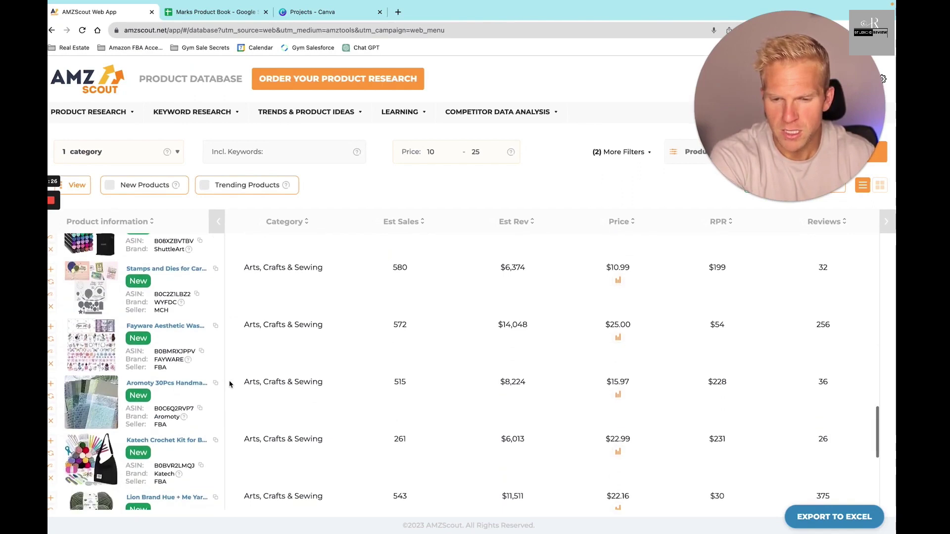
{"action": "scroll", "coordinate": [230, 385], "scroll_direction": "down", "scroll_amount": 4}
{"action": "scroll", "coordinate": [230, 384], "scroll_direction": "down", "scroll_amount": 1}
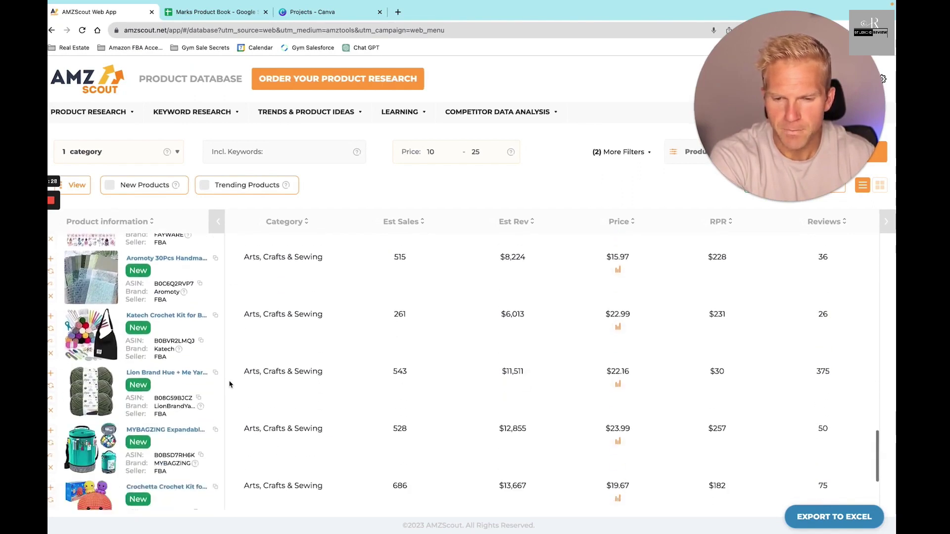
{"action": "scroll", "coordinate": [229, 384], "scroll_direction": "down", "scroll_amount": 1}
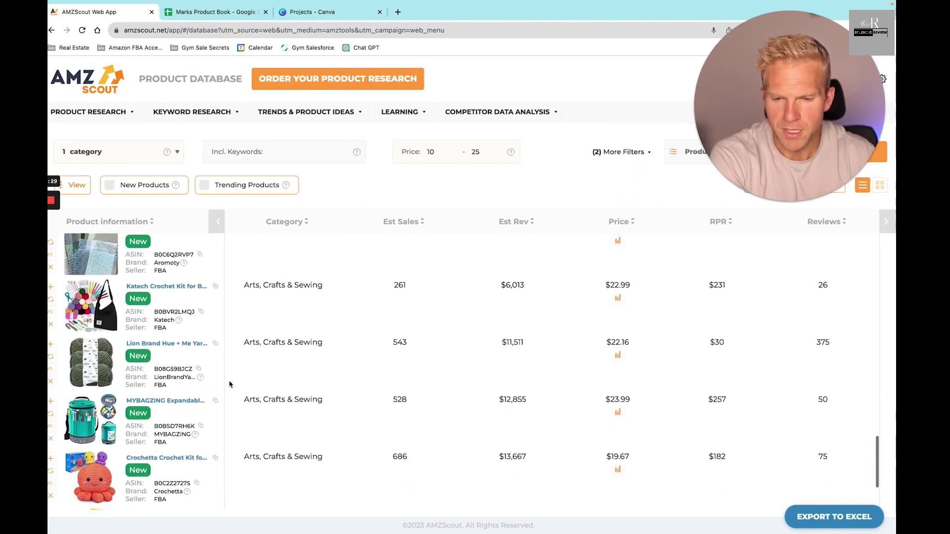
{"action": "left_click", "coordinate": [165, 402]}
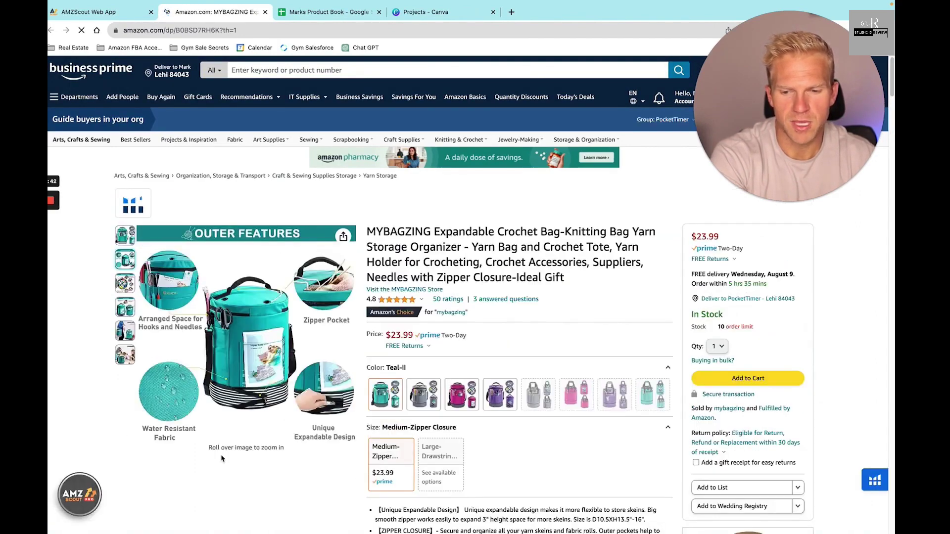
Analyze the crochet bag listing with AMZScout PRO and add the product from its row in the product database
{"action": "left_click", "coordinate": [80, 495]}
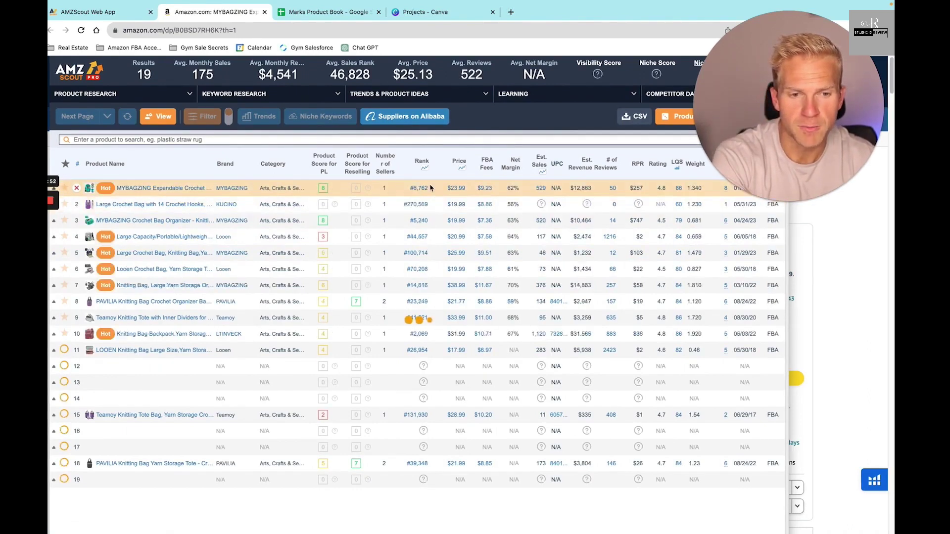
{"action": "left_click", "coordinate": [590, 189]}
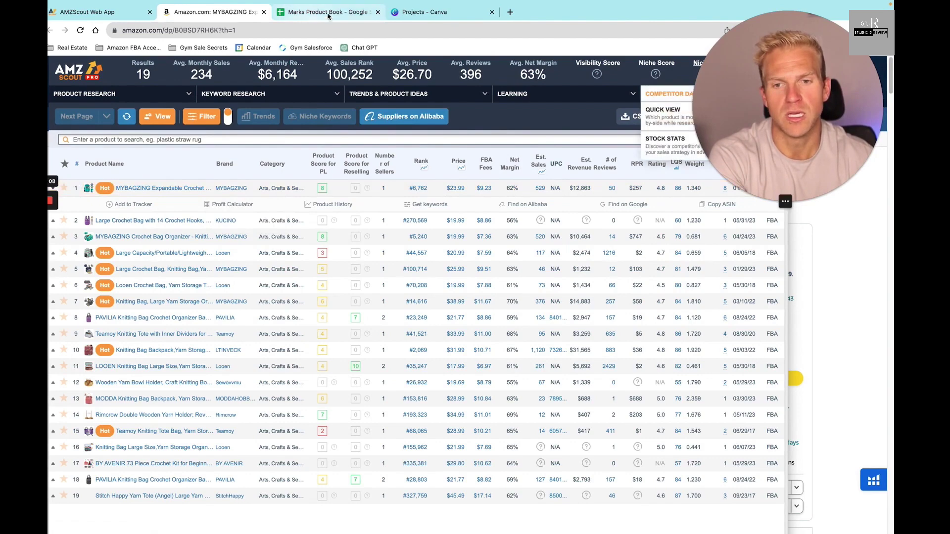
{"action": "left_click", "coordinate": [103, 14]}
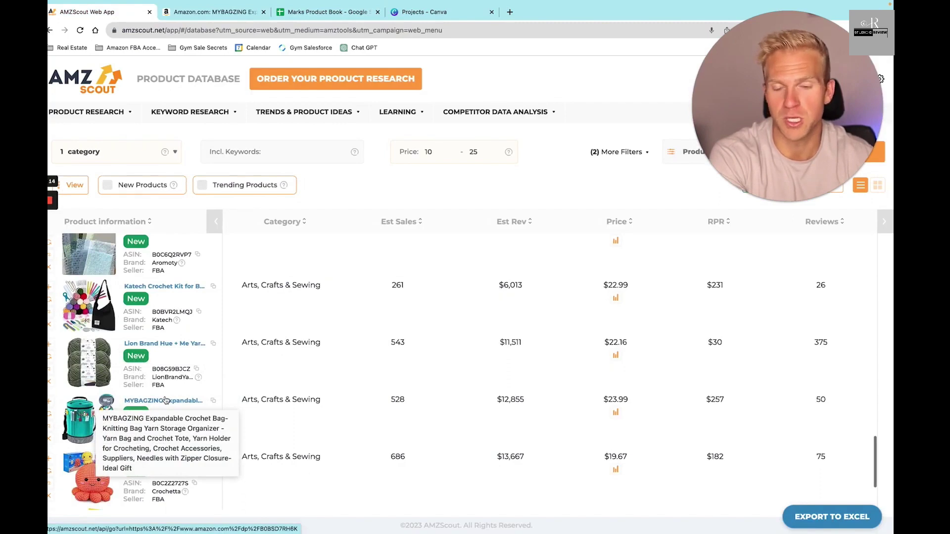
{"action": "left_click", "coordinate": [49, 403]}
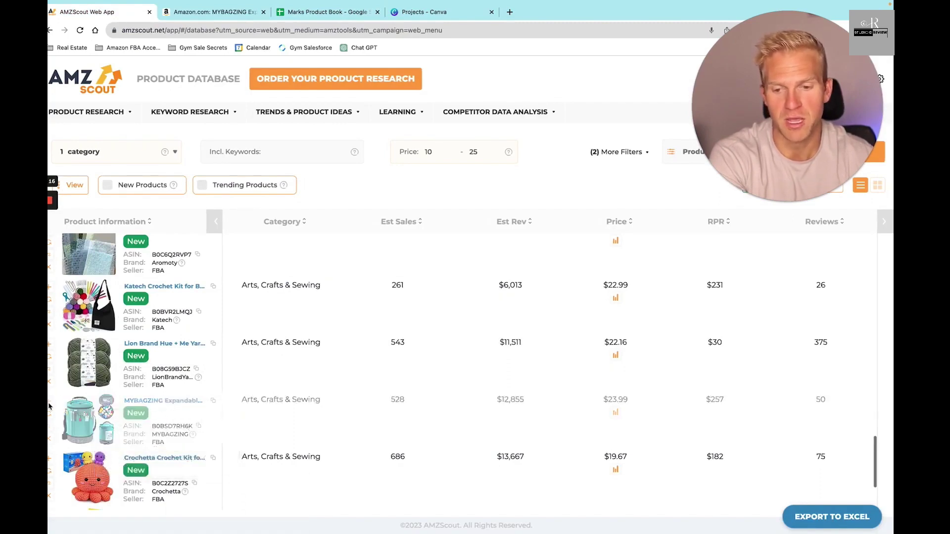
Switch to the product book in Google Sheets and enter Expandable Crochet Bag as the first product name
{"action": "left_click", "coordinate": [303, 14]}
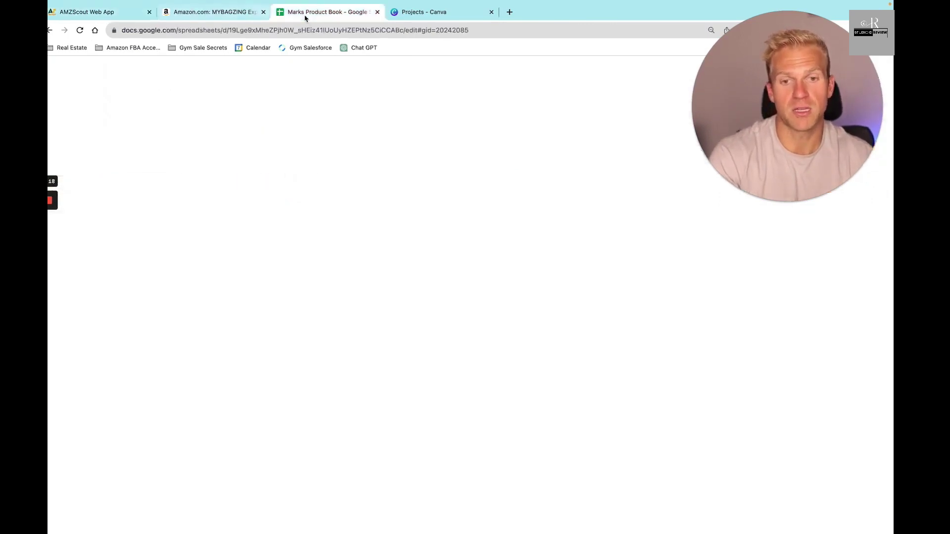
{"action": "left_click", "coordinate": [82, 163]}
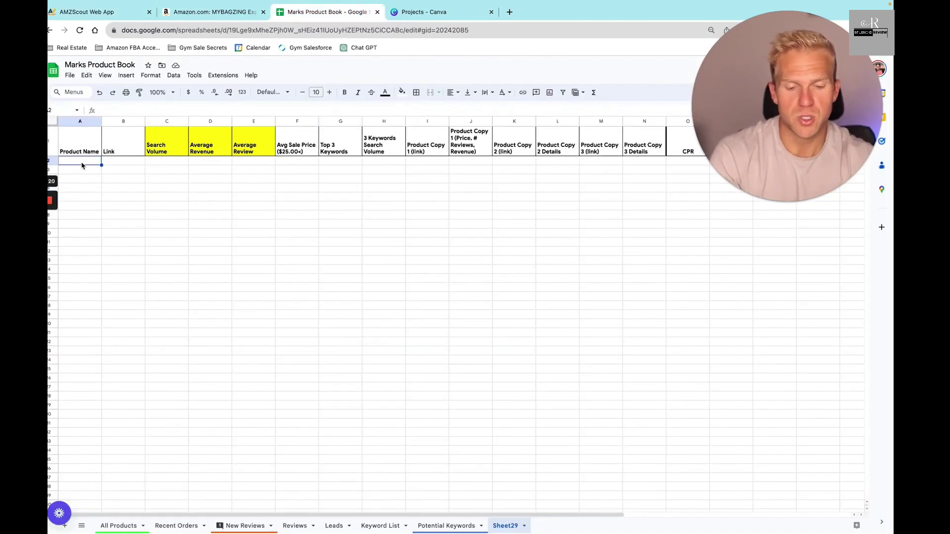
{"action": "type", "text": "Expab"}
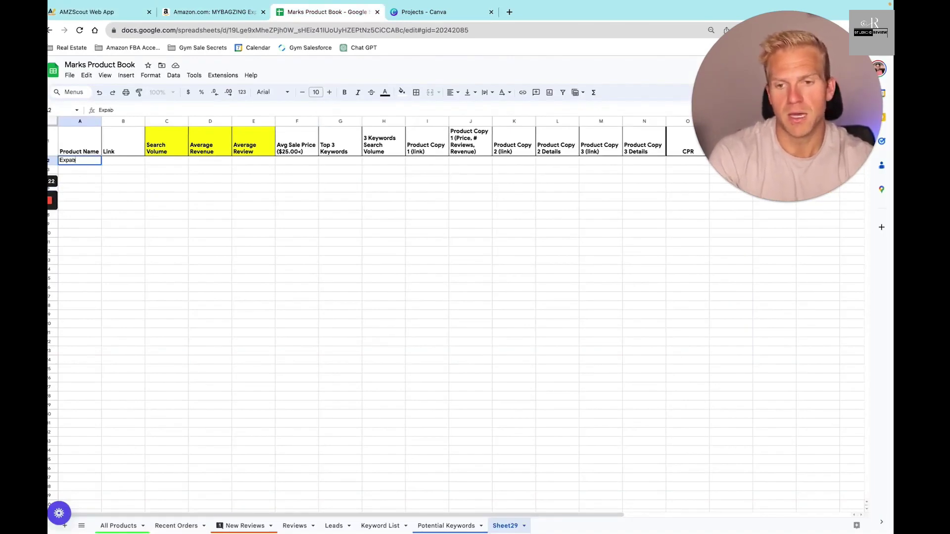
{"action": "key", "text": "BackSpace"}
{"action": "key", "text": "BackSpace"}
{"action": "key", "text": "BackSpace"}
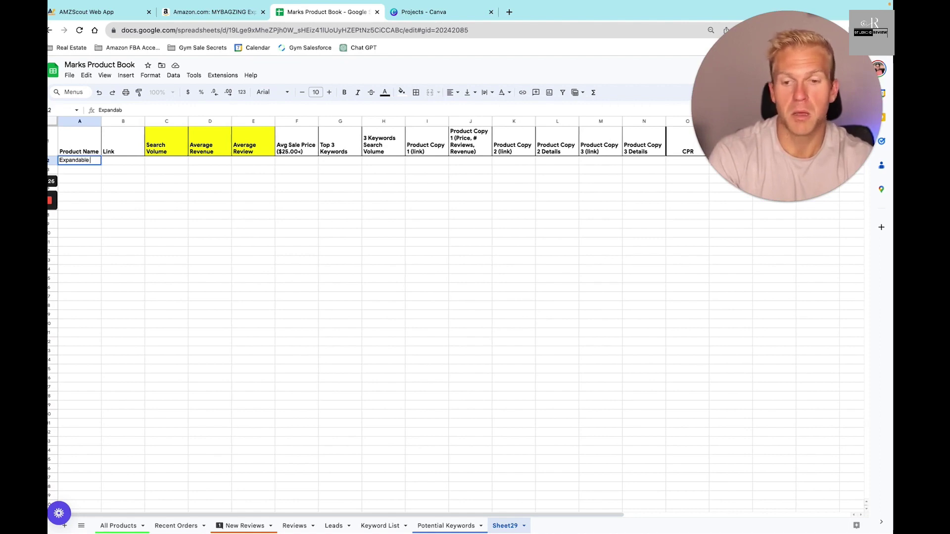
{"action": "key", "text": "BackSpace"}
{"action": "key", "text": "BackSpace"}
{"action": "key", "text": "BackSpace"}
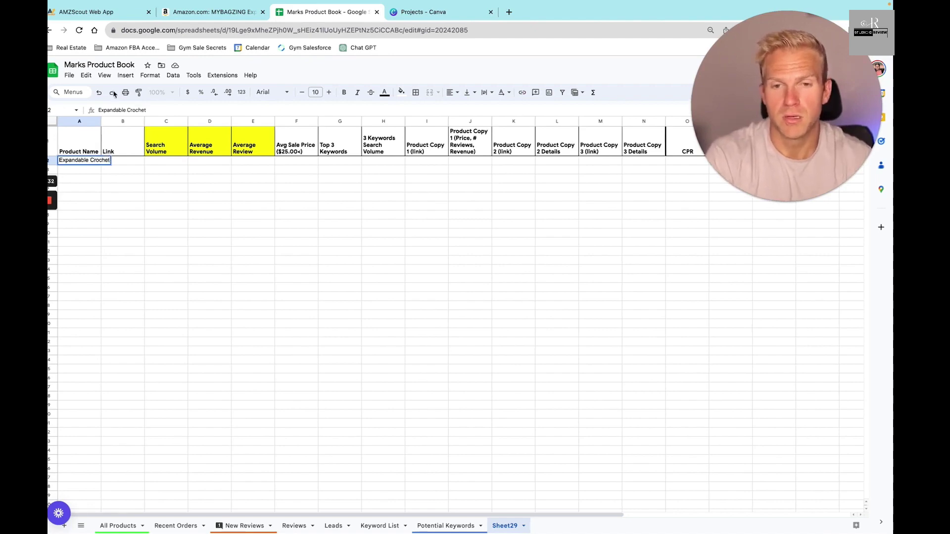
{"action": "type", "text": "Bag"}
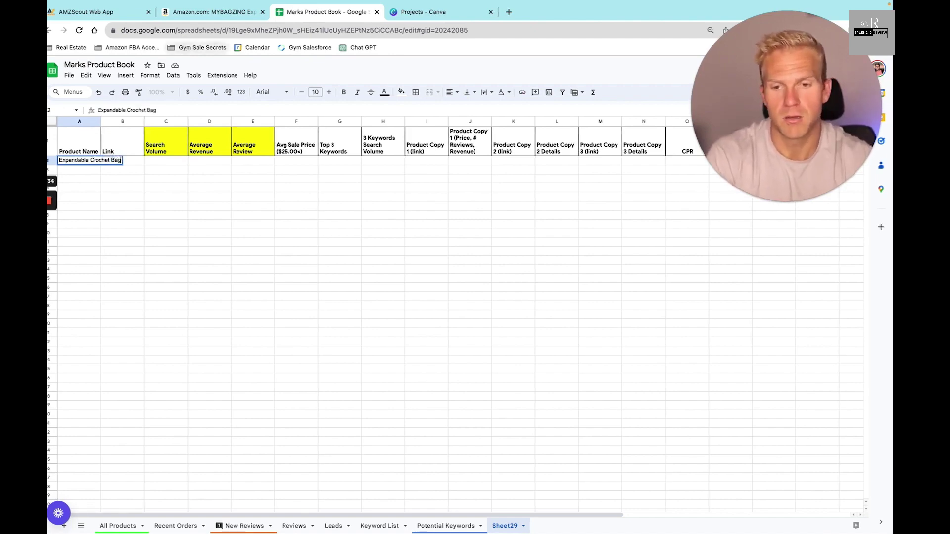
{"action": "key", "text": "Tab"}
Fill in the crochet bag's search volume as 5000, average revenue as 12000 and average review as 50
{"action": "left_click", "coordinate": [208, 12]}
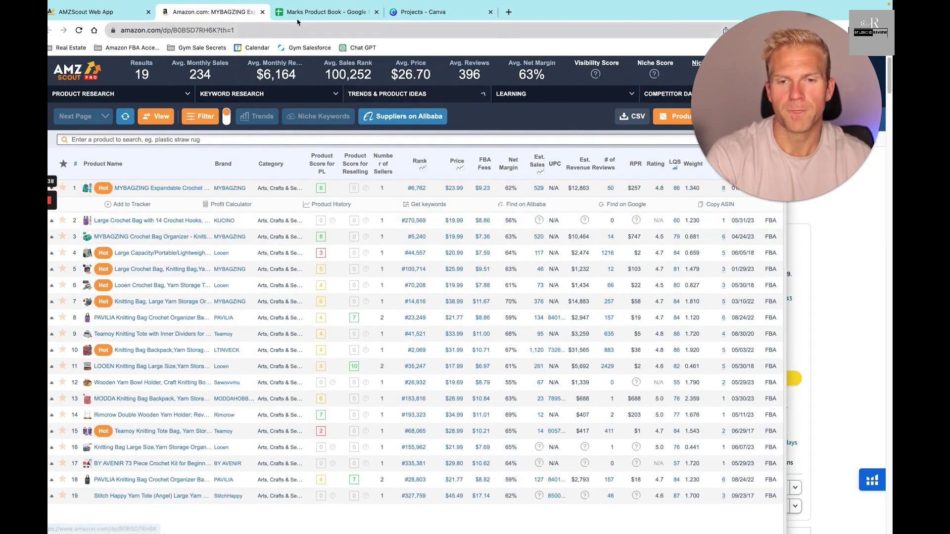
{"action": "key", "text": "ctrl+Tab"}
{"action": "left_click", "coordinate": [168, 163]}
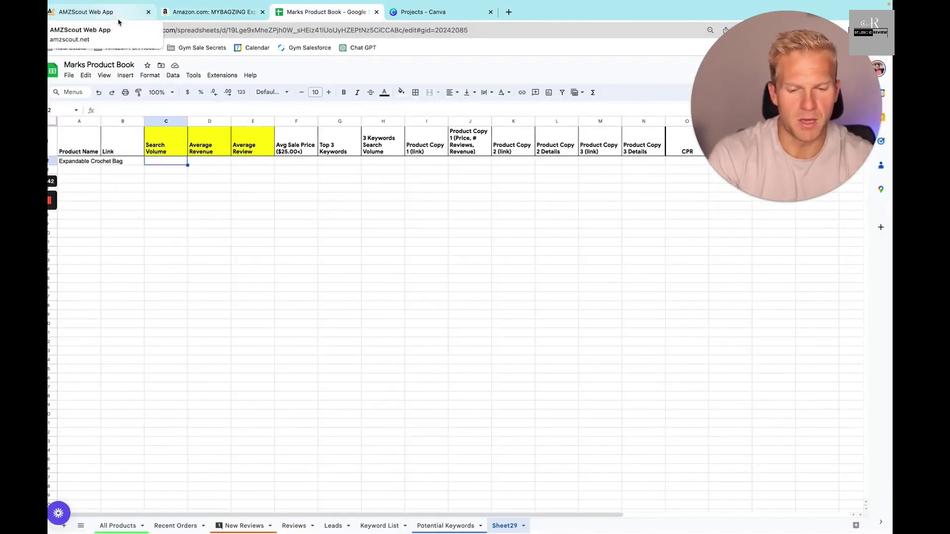
{"action": "type", "text": "5000"}
{"action": "key", "text": "Tab"}
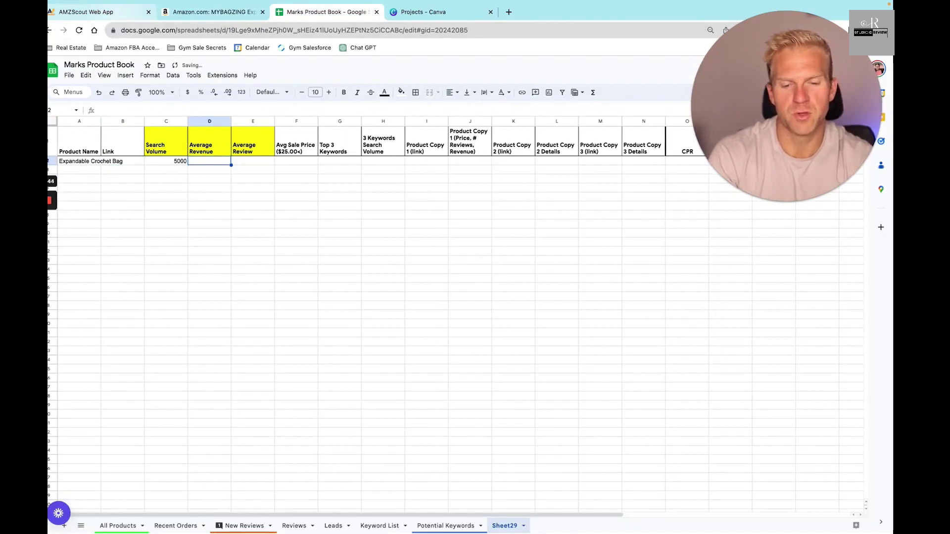
{"action": "type", "text": "12000"}
{"action": "key", "text": "Tab"}
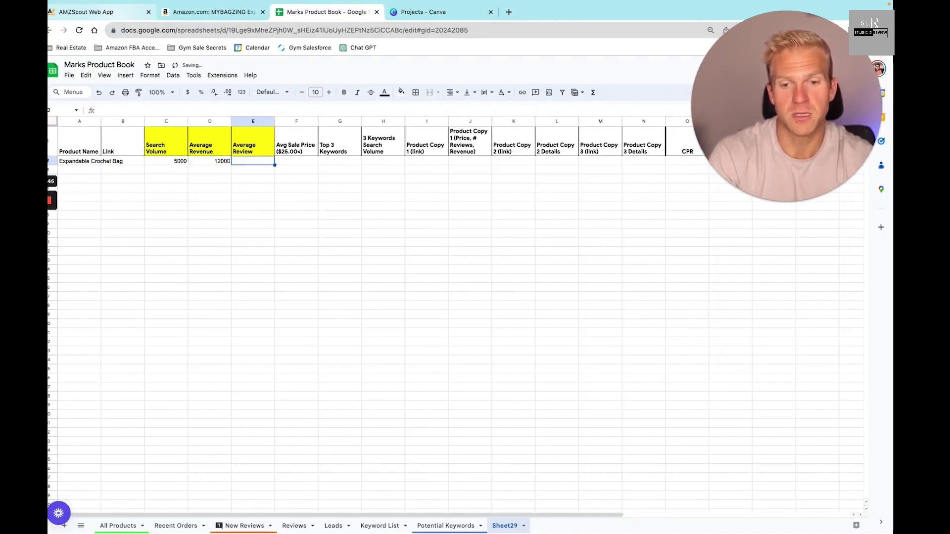
{"action": "type", "text": "50"}
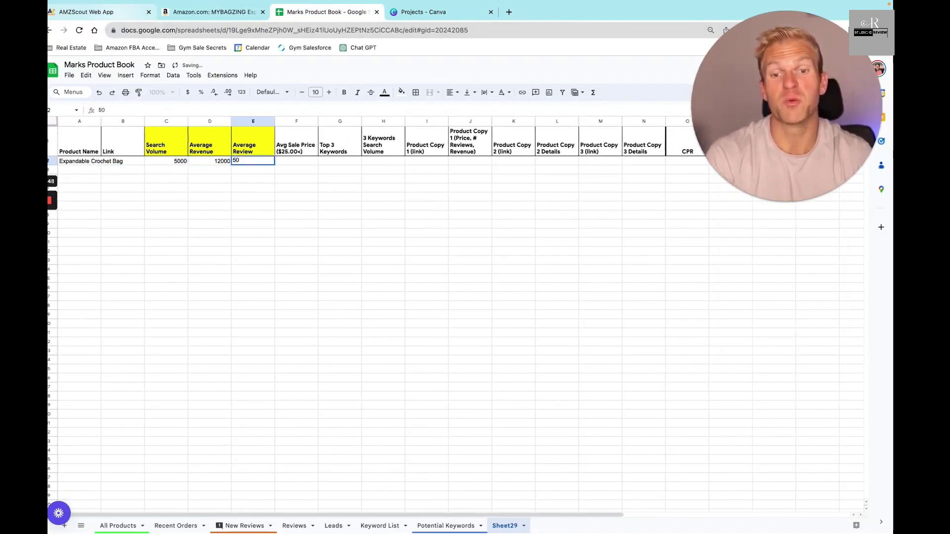
{"action": "key", "text": "Tab"}
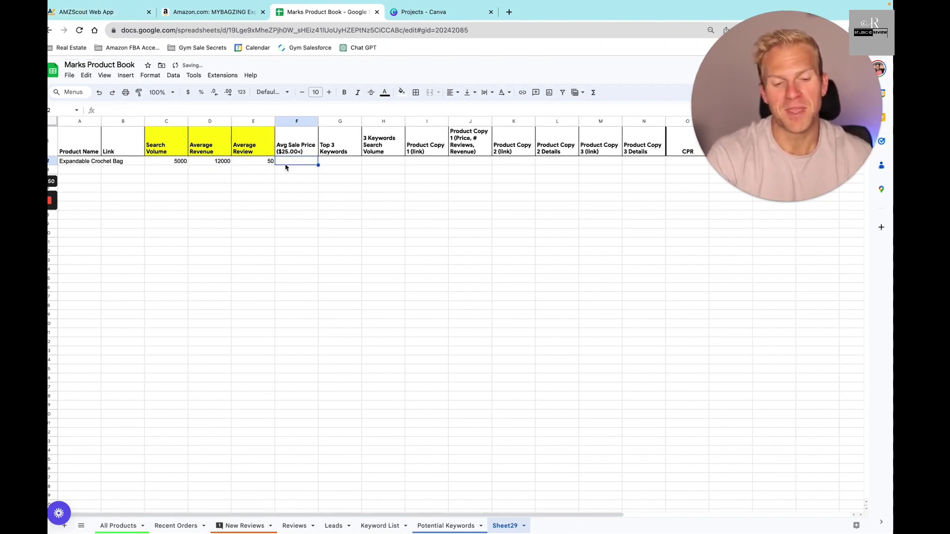
Set the crochet bag's average sale price to 24
{"action": "type", "text": "2"}
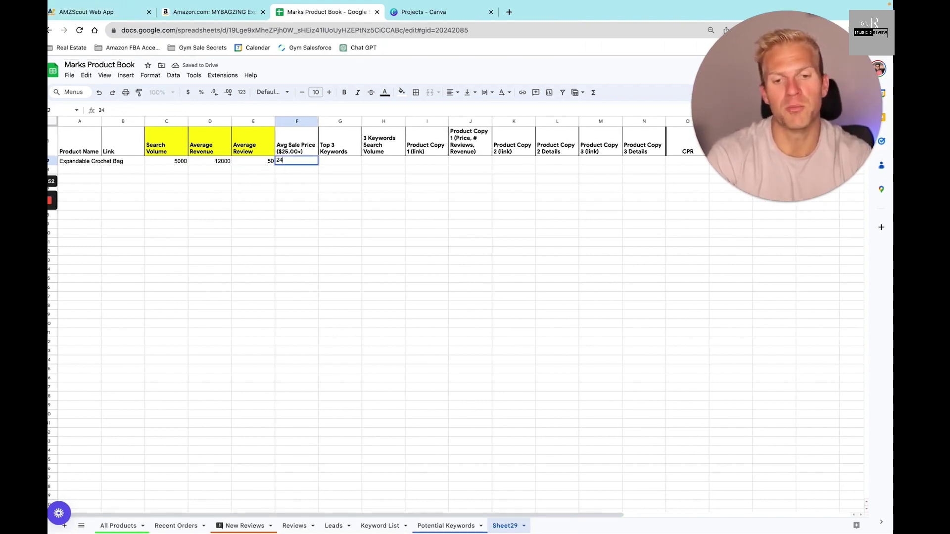
{"action": "type", "text": "4"}
{"action": "key", "text": "Tab"}
Check the crochet bag's price in the AMZScout PRO results and set its average sale price to $23.99
{"action": "left_click", "coordinate": [226, 12]}
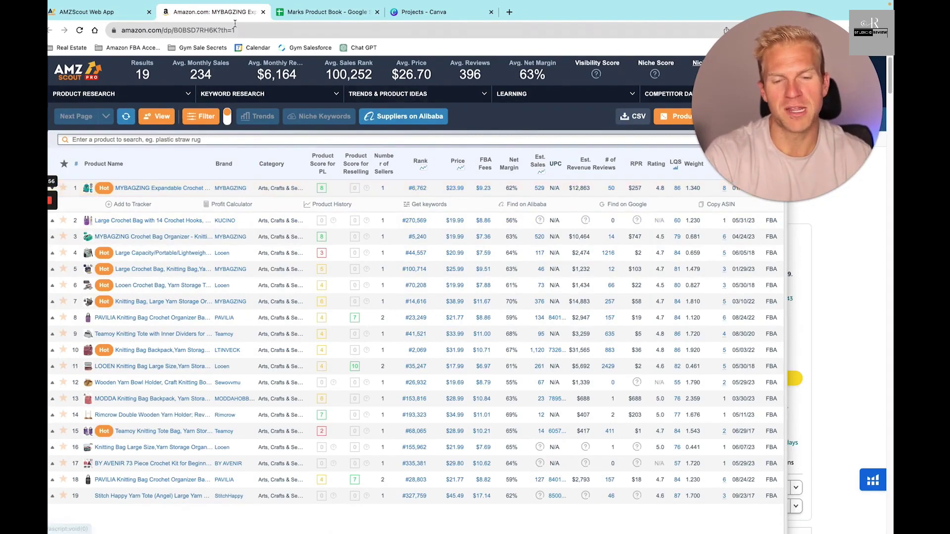
{"action": "left_click", "coordinate": [327, 12]}
{"action": "left_click", "coordinate": [303, 162]}
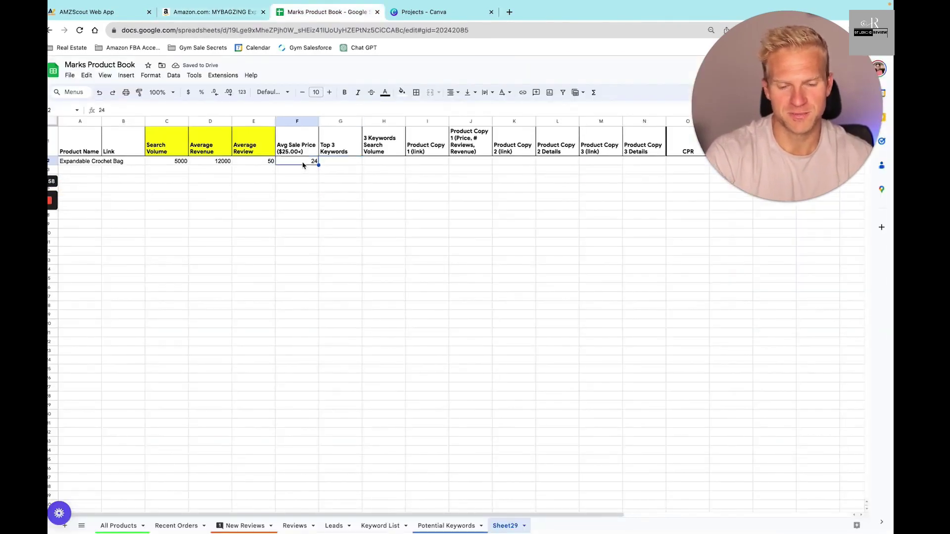
{"action": "type", "text": "$23.99"}
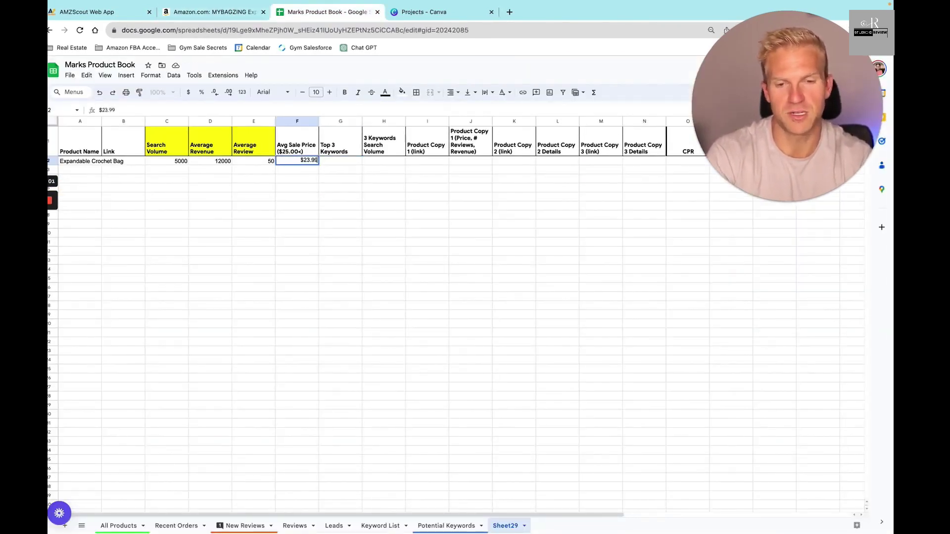
{"action": "key", "text": "Tab"}
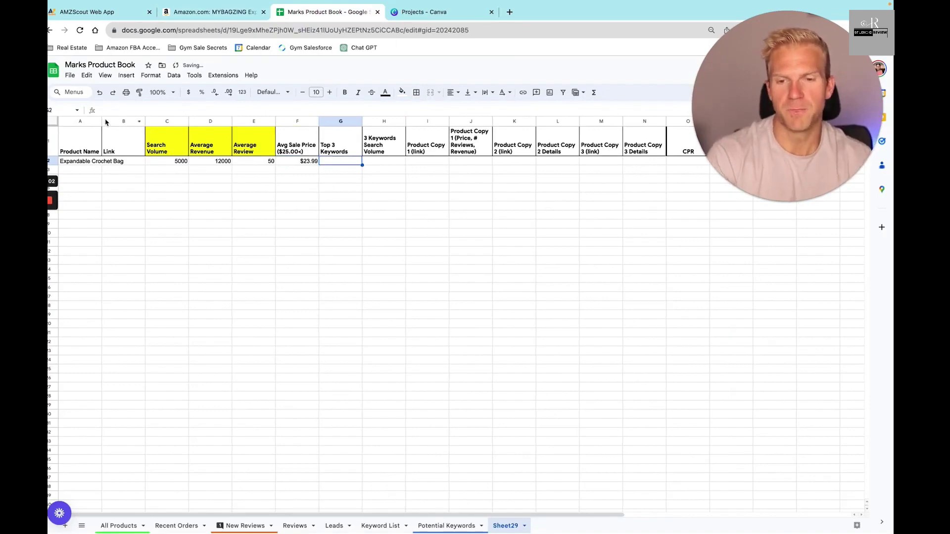
Widen the Product Name column and copy the crochet bag's Amazon listing URL into its Link cell
{"action": "left_click_drag", "start_coordinate": [102, 122], "coordinate": [140, 122]}
{"action": "left_click", "coordinate": [212, 12]}
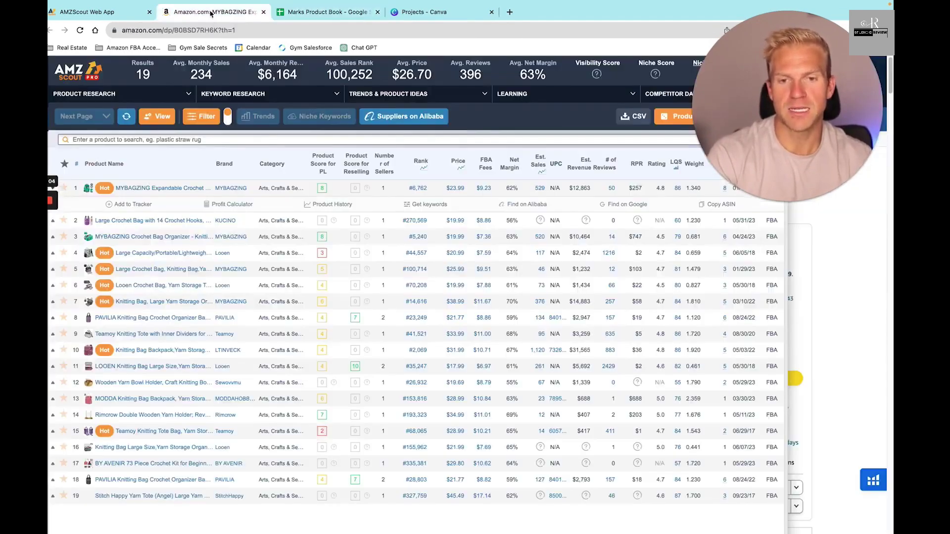
{"action": "left_click", "coordinate": [188, 30]}
{"action": "left_click", "coordinate": [324, 12]}
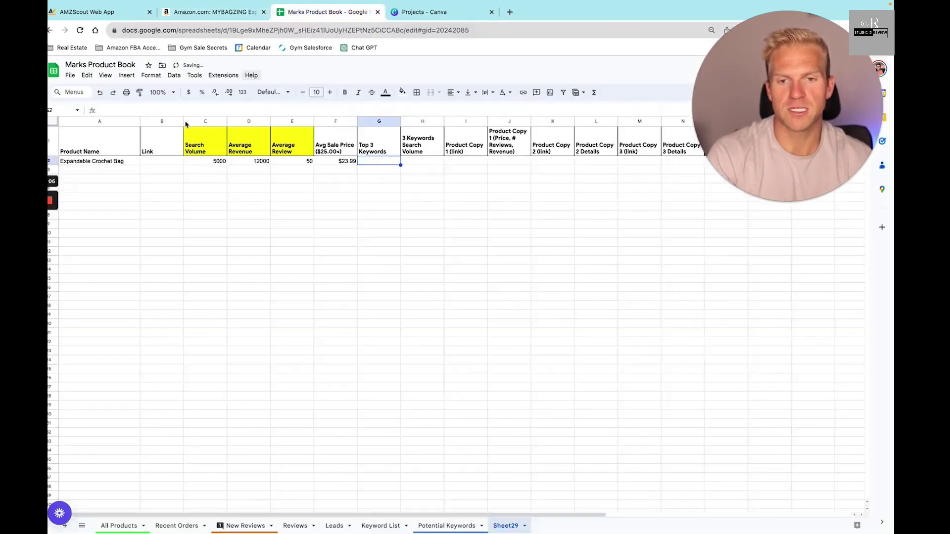
{"action": "left_click", "coordinate": [168, 162]}
{"action": "key", "text": "ctrl+v"}
{"action": "key", "text": "Tab"}
Look through more results in the AMZScout product database and open the Amazon listing of the Crochetta Crochet Kit for Beginners
{"action": "left_click", "coordinate": [120, 18]}
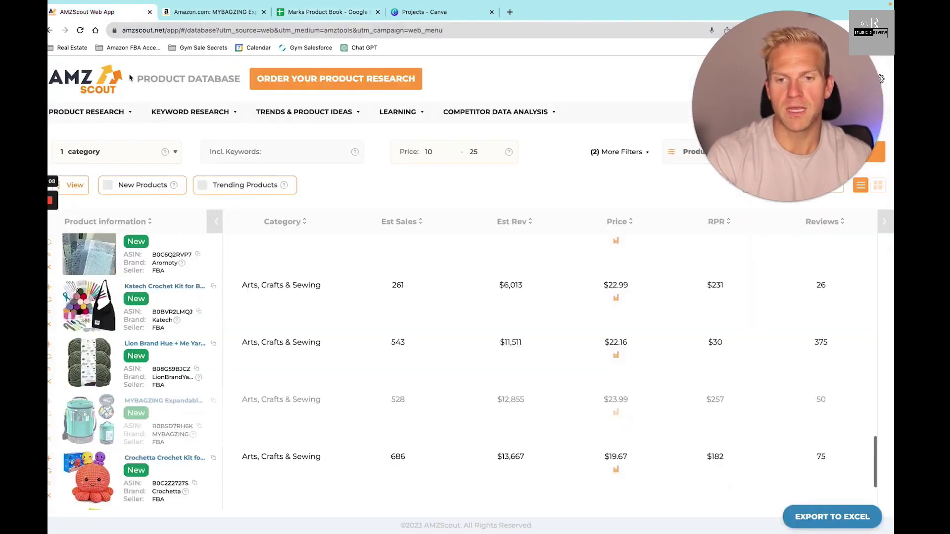
{"action": "scroll", "coordinate": [168, 323], "scroll_direction": "down", "scroll_amount": 3}
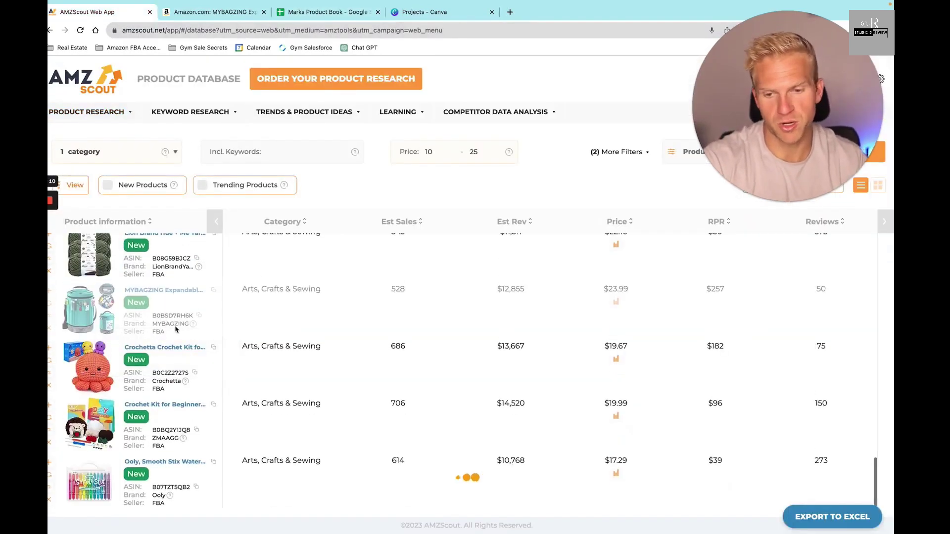
{"action": "scroll", "coordinate": [217, 400], "scroll_direction": "down", "scroll_amount": 3}
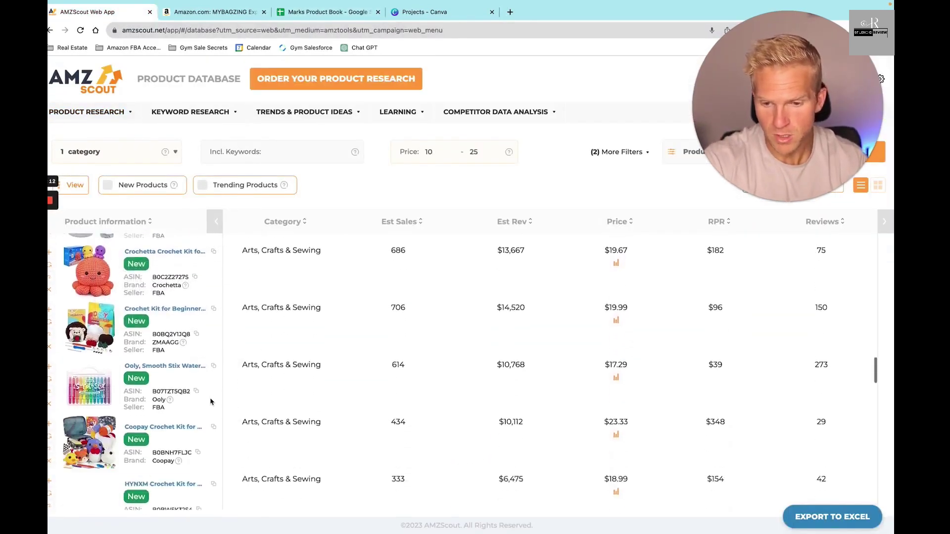
{"action": "scroll", "coordinate": [210, 401], "scroll_direction": "down", "scroll_amount": 2}
{"action": "scroll", "coordinate": [212, 399], "scroll_direction": "down", "scroll_amount": 2}
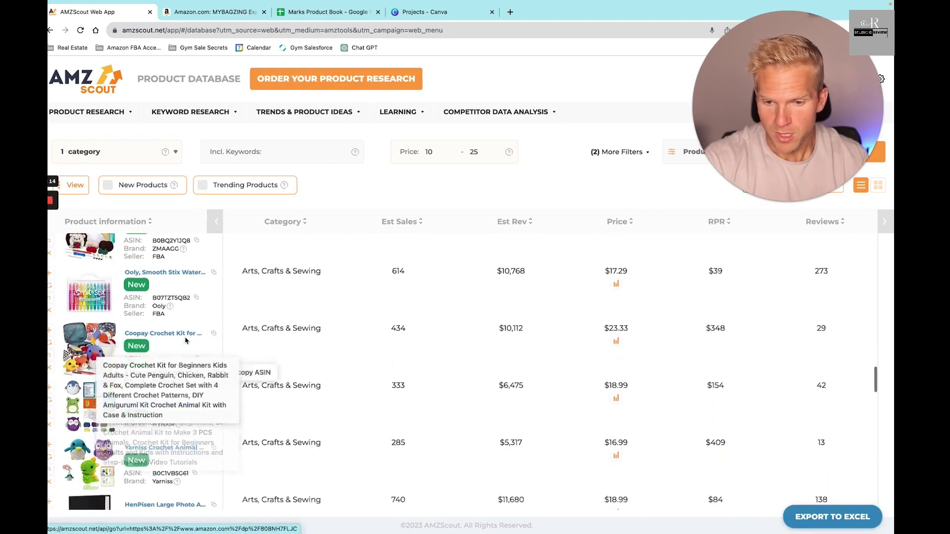
{"action": "scroll", "coordinate": [191, 360], "scroll_direction": "up", "scroll_amount": 5}
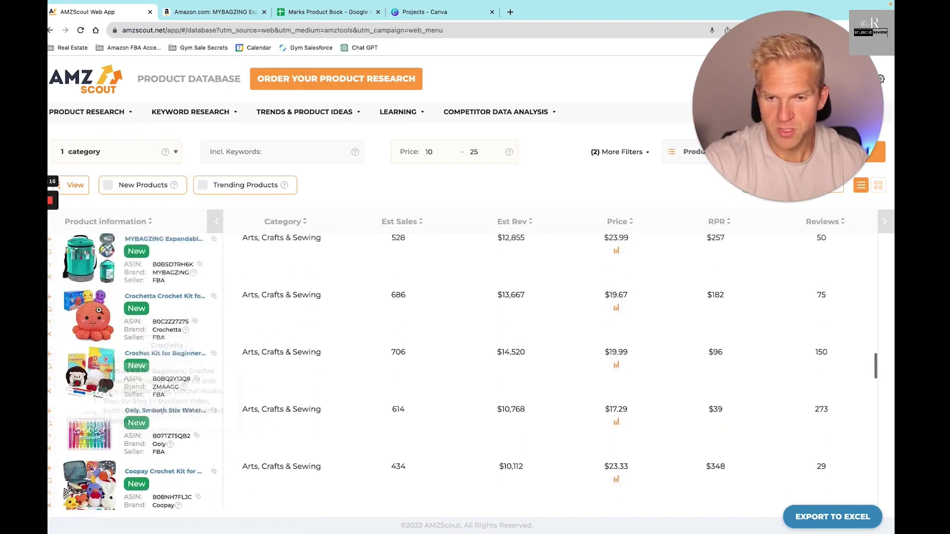
{"action": "left_click", "coordinate": [142, 298]}
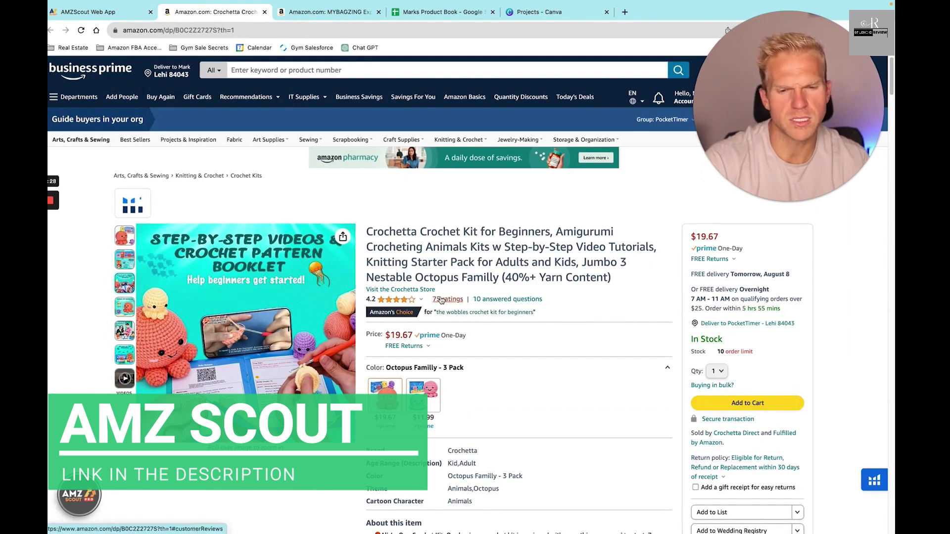
Return to the AMZScout product database and examine the sales, revenue, price and review figures of further Arts, Crafts & Sewing products
{"action": "left_click", "coordinate": [99, 12]}
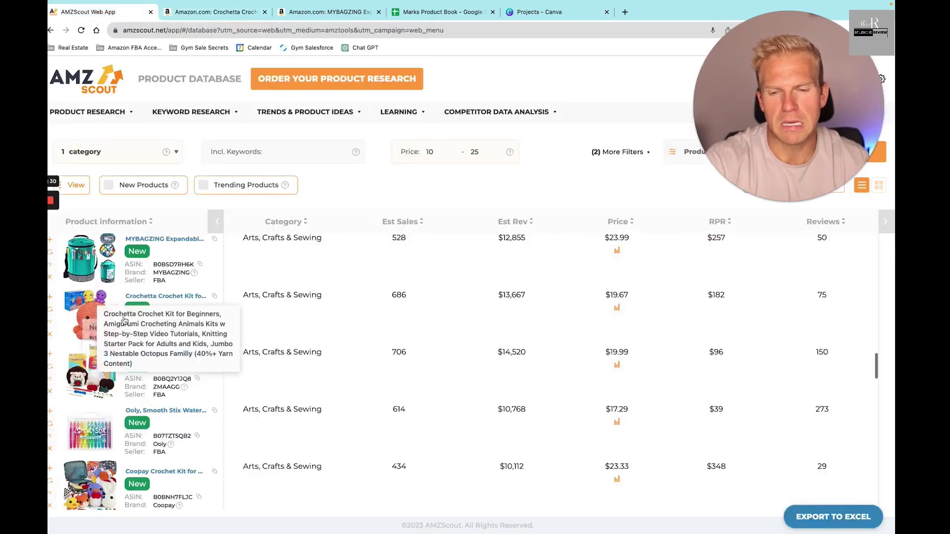
{"action": "scroll", "coordinate": [151, 395], "scroll_direction": "down", "scroll_amount": 5}
{"action": "scroll", "coordinate": [151, 416], "scroll_direction": "down", "scroll_amount": 3}
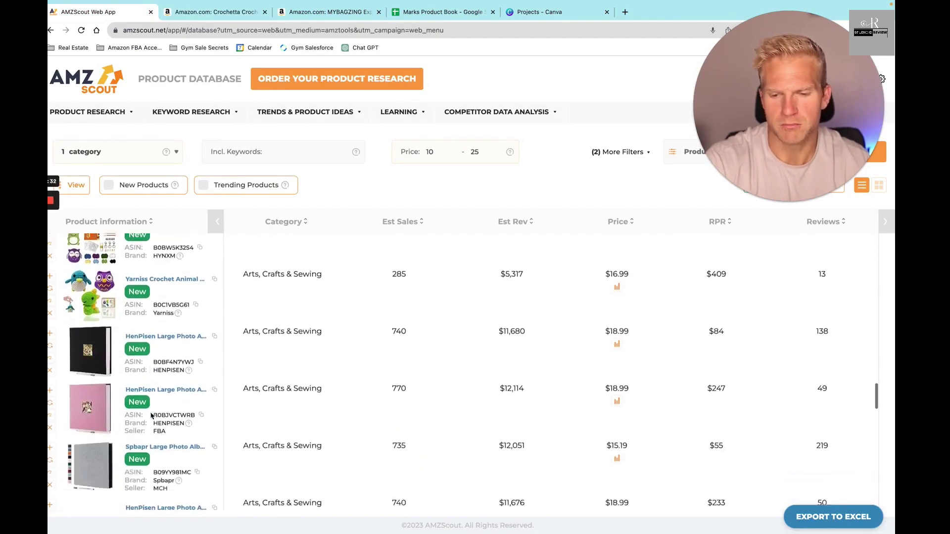
{"action": "scroll", "coordinate": [151, 416], "scroll_direction": "down", "scroll_amount": 5}
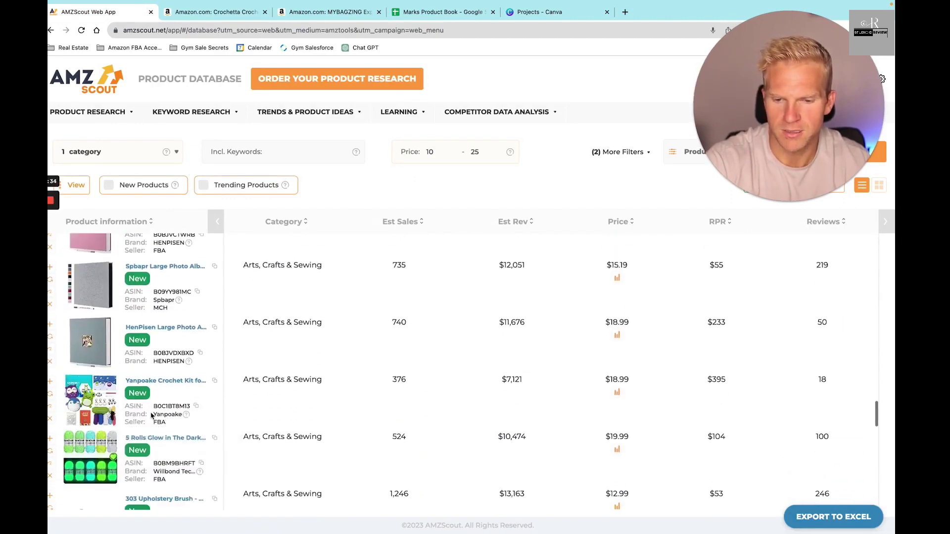
{"action": "scroll", "coordinate": [151, 416], "scroll_direction": "down", "scroll_amount": 2}
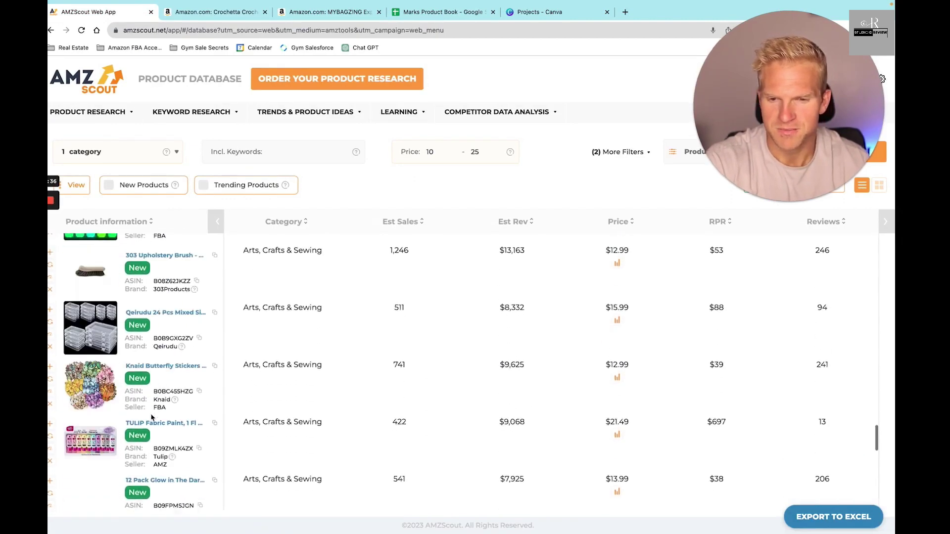
{"action": "scroll", "coordinate": [130, 313], "scroll_direction": "down", "scroll_amount": 1}
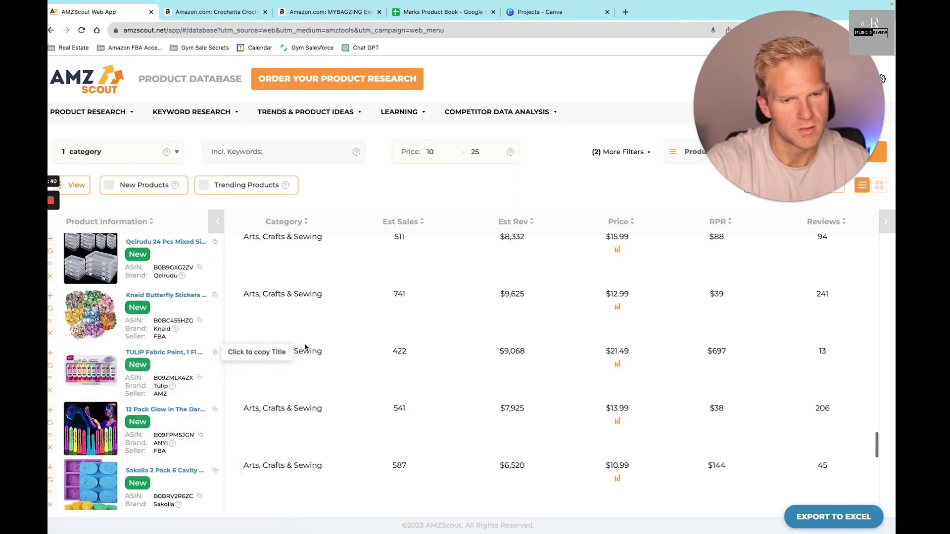
{"action": "scroll", "coordinate": [305, 347], "scroll_direction": "up", "scroll_amount": 1}
{"action": "scroll", "coordinate": [304, 343], "scroll_direction": "up", "scroll_amount": 4}
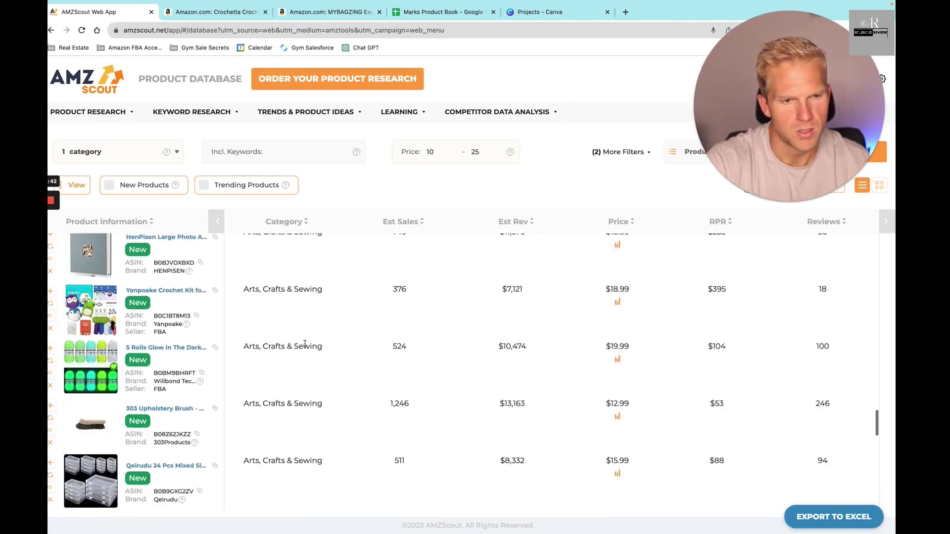
{"action": "scroll", "coordinate": [307, 345], "scroll_direction": "up", "scroll_amount": 15}
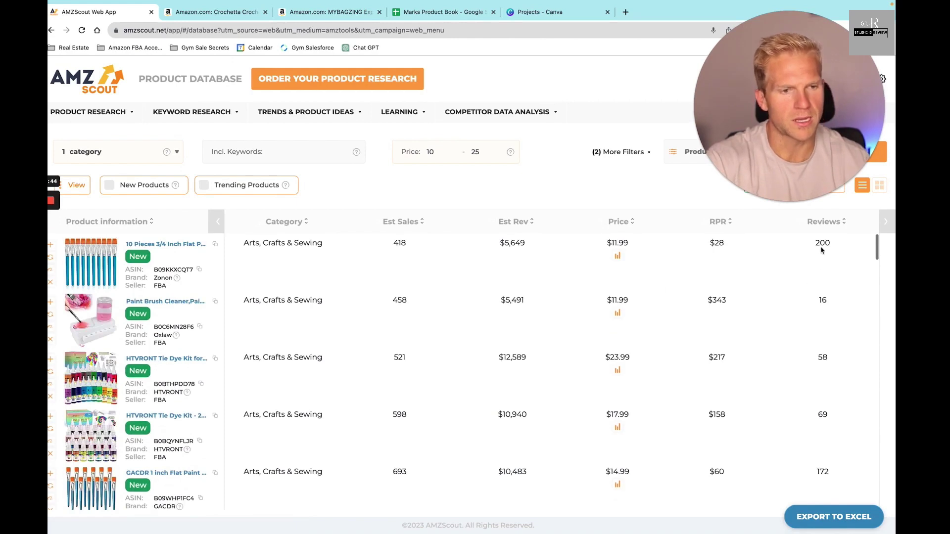
Sort the product database results by fewest reviews and open the Amazon listing of the AHYBZN Handheld Sewing Machine
{"action": "left_click", "coordinate": [822, 222]}
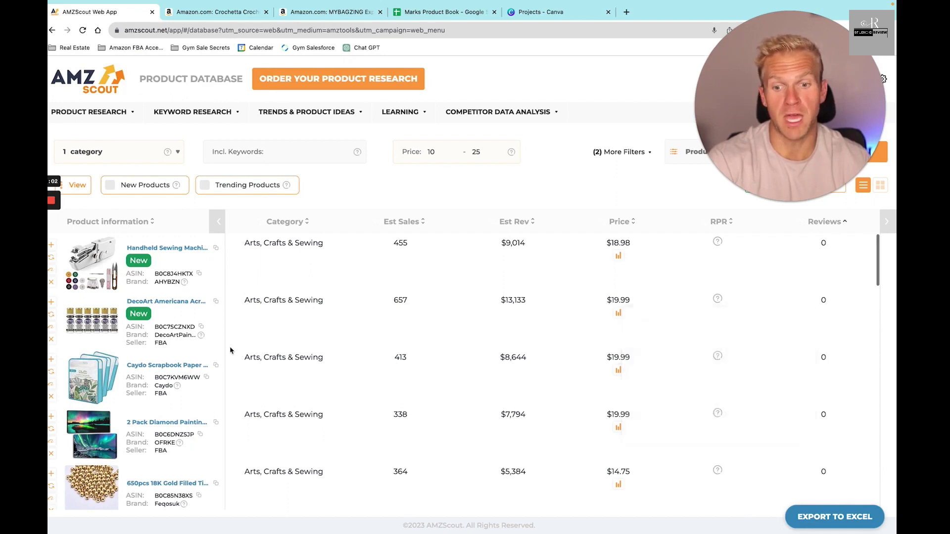
{"action": "scroll", "coordinate": [247, 351], "scroll_direction": "down", "scroll_amount": 1}
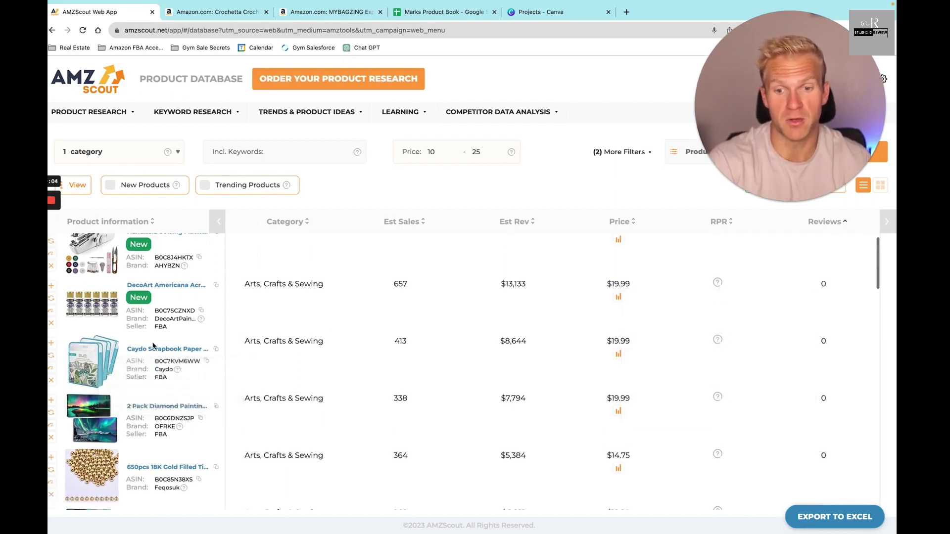
{"action": "scroll", "coordinate": [94, 361], "scroll_direction": "up", "scroll_amount": 1}
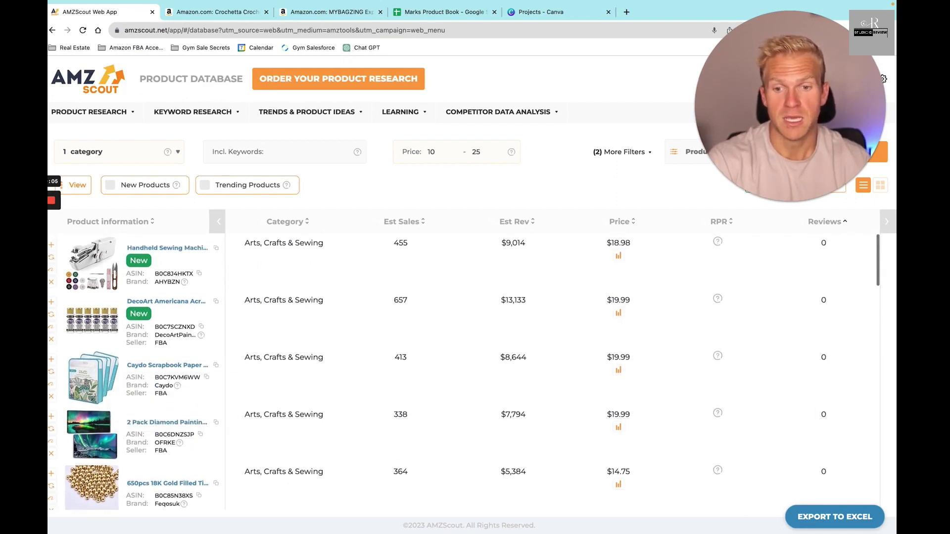
{"action": "left_click", "coordinate": [161, 249]}
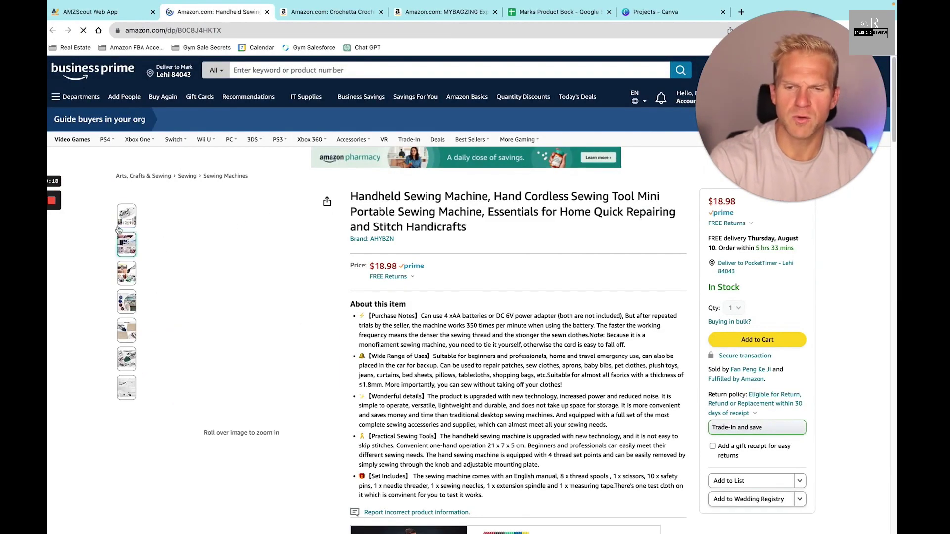
Run AMZScout PRO on the handheld sewing machine listing and expand that product's row in the results
{"action": "left_click_drag", "start_coordinate": [810, 133], "coordinate": [810, 369]}
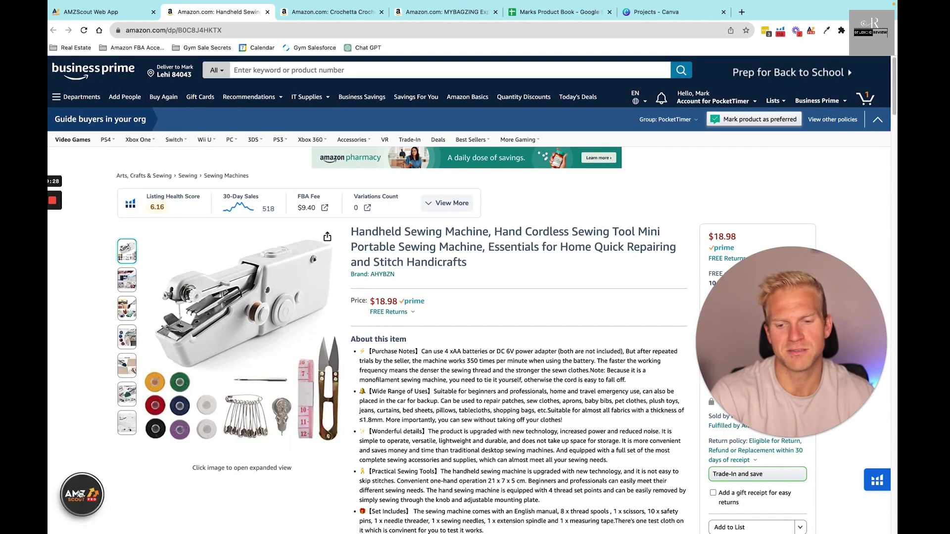
{"action": "left_click", "coordinate": [80, 495]}
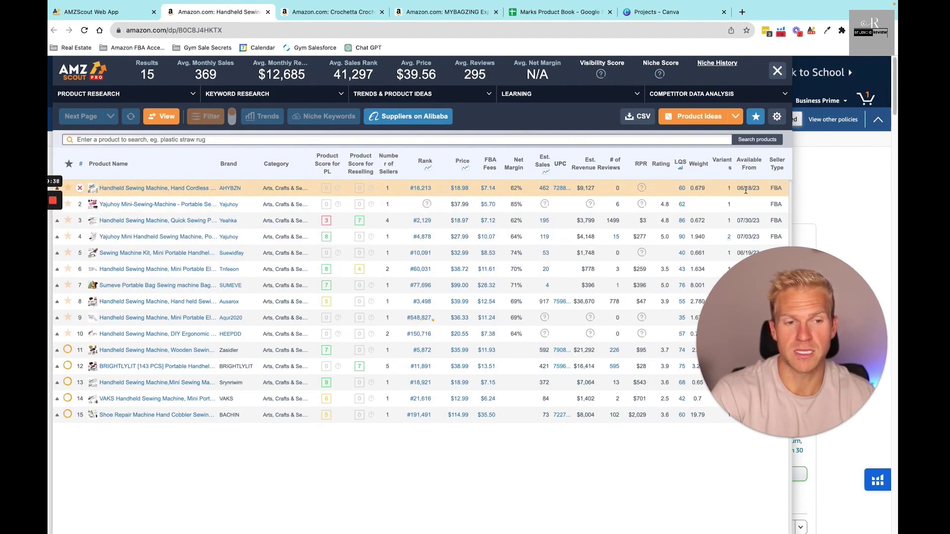
{"action": "left_click", "coordinate": [458, 191]}
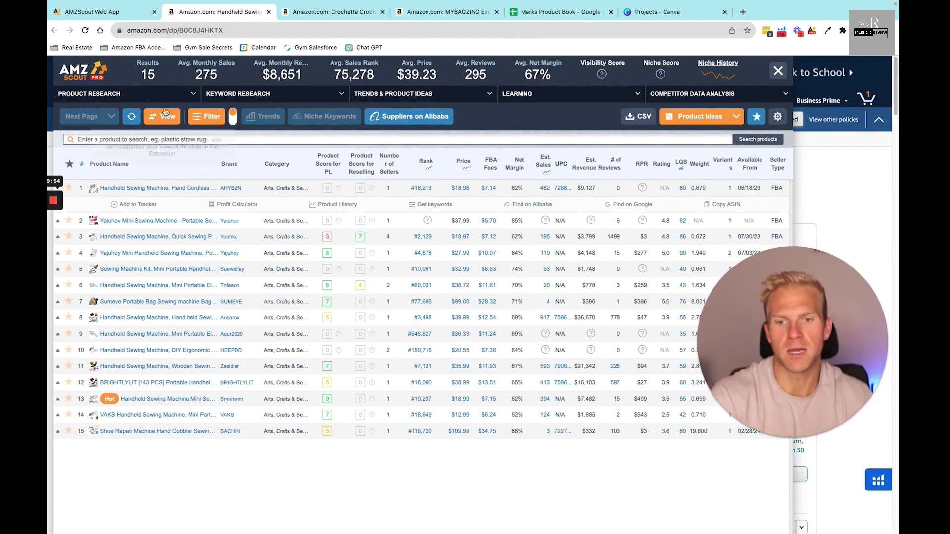
Switch to the Marks Product Book spreadsheet and add "Handheld Sewing Machine" as the product name below the crochet bag
{"action": "left_click", "coordinate": [559, 12]}
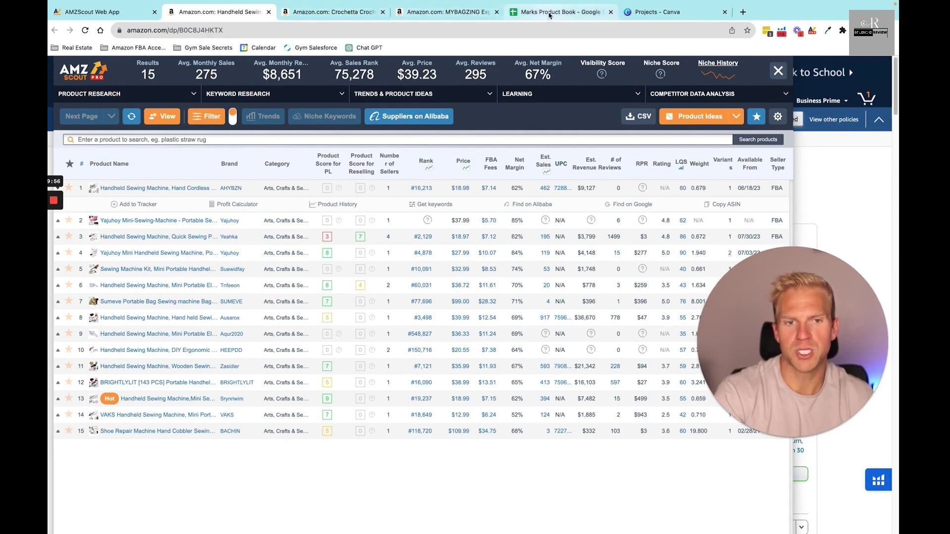
{"action": "left_click", "coordinate": [109, 172]}
{"action": "type", "text": "Handheld Sew"}
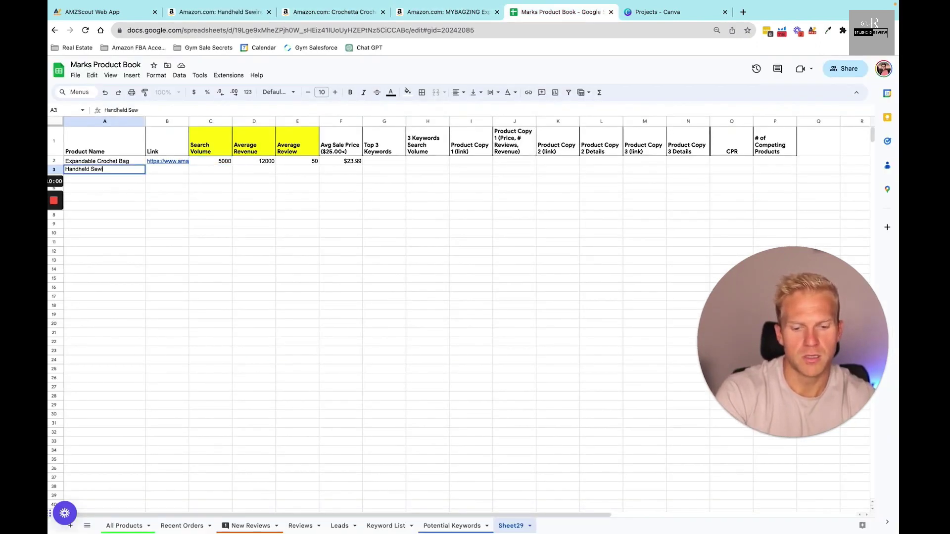
{"action": "type", "text": "ing Machi"}
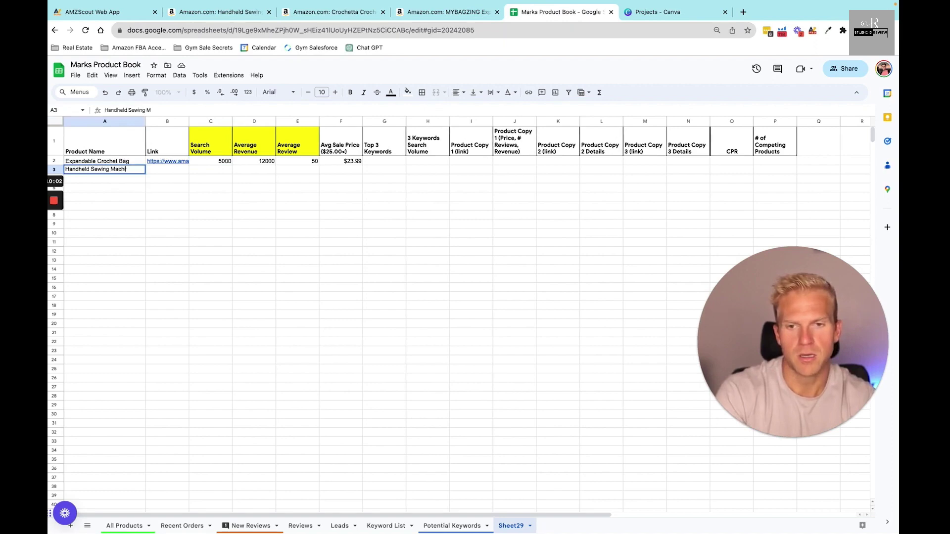
{"action": "type", "text": "ne"}
{"action": "key", "text": "Tab"}
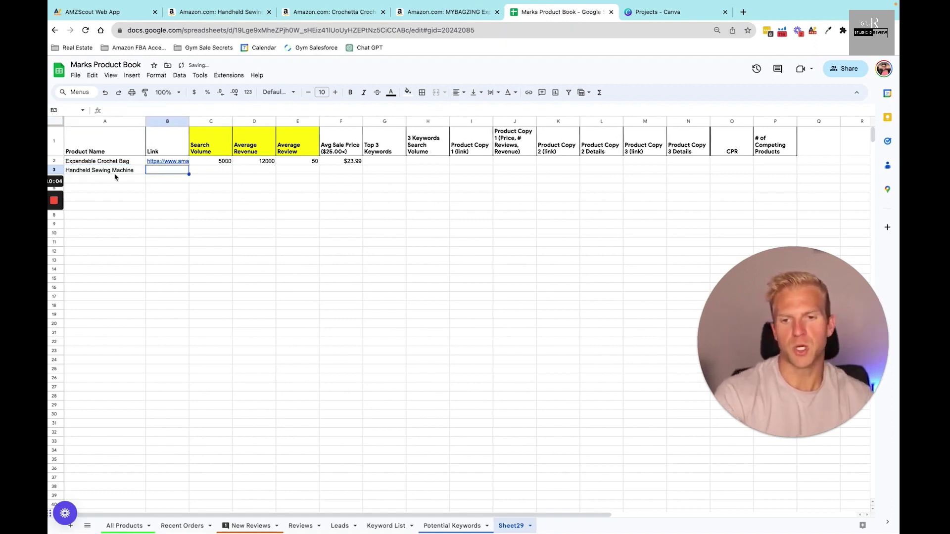
Copy the handheld sewing machine's Amazon listing URL into its Link cell in the product spreadsheet
{"action": "left_click", "coordinate": [436, 12]}
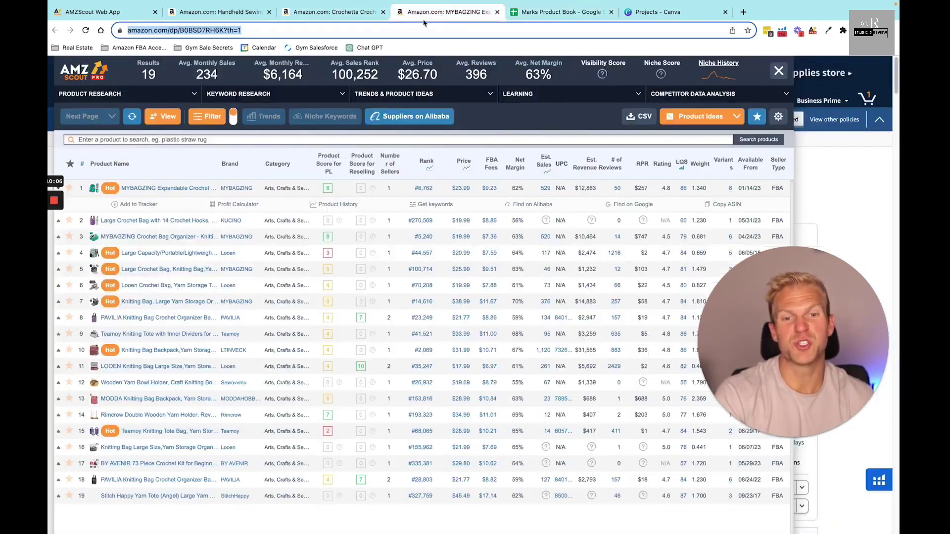
{"action": "left_click", "coordinate": [316, 11]}
{"action": "left_click", "coordinate": [218, 11]}
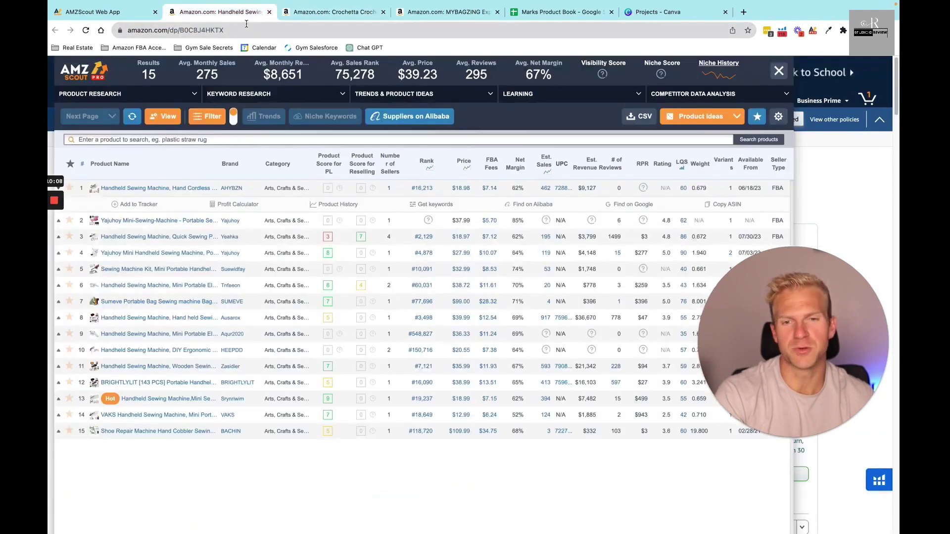
{"action": "left_click", "coordinate": [532, 12]}
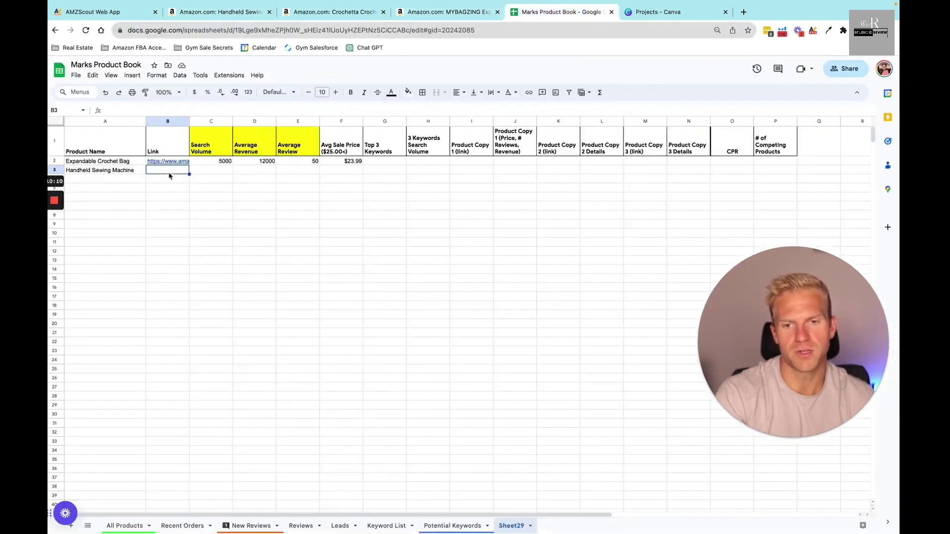
{"action": "type", "text": "https://www.amazon.com/dp/B0C8J4HKTX"}
Set the handheld sewing machine's search volume to 5000 and its average revenue to 9015
{"action": "left_click", "coordinate": [214, 172]}
{"action": "type", "text": "50"}
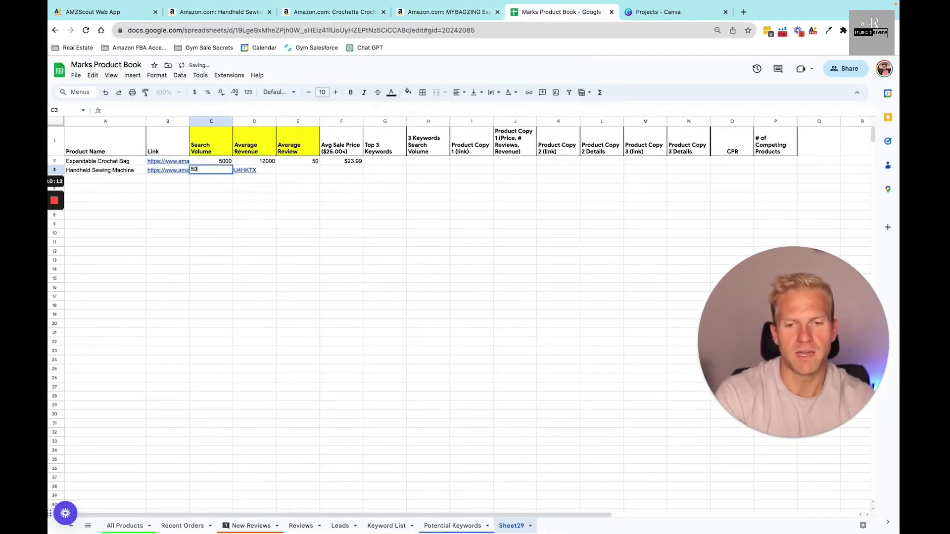
{"action": "type", "text": "00"}
{"action": "key", "text": "Tab"}
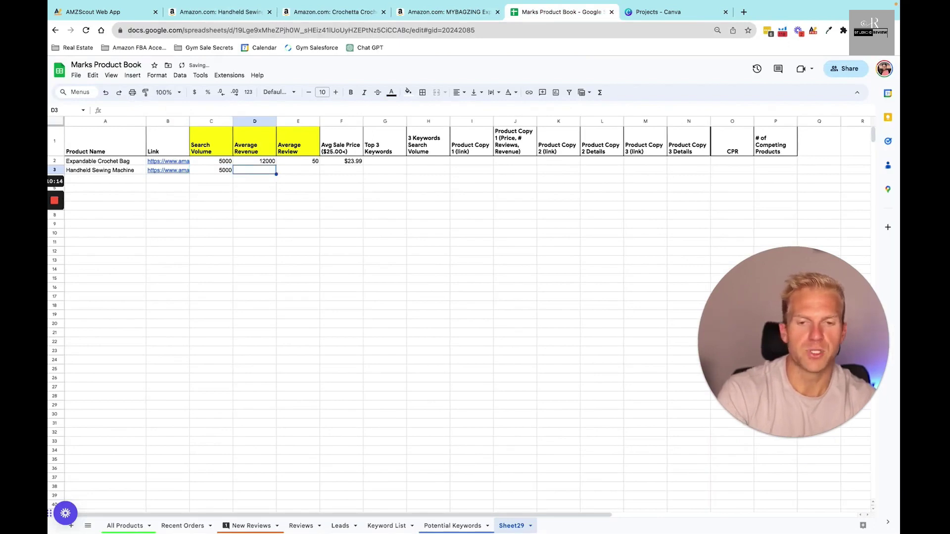
{"action": "type", "text": "9015"}
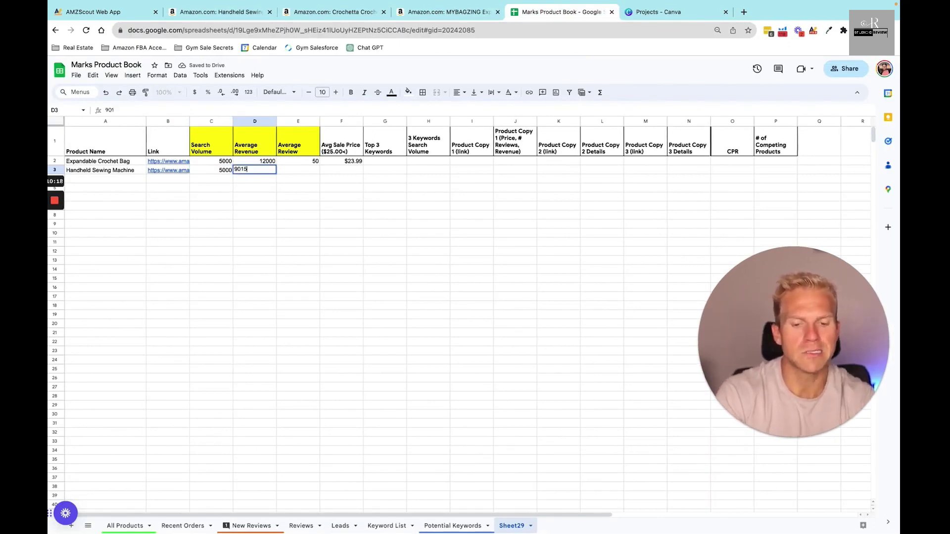
{"action": "key", "text": "Return"}
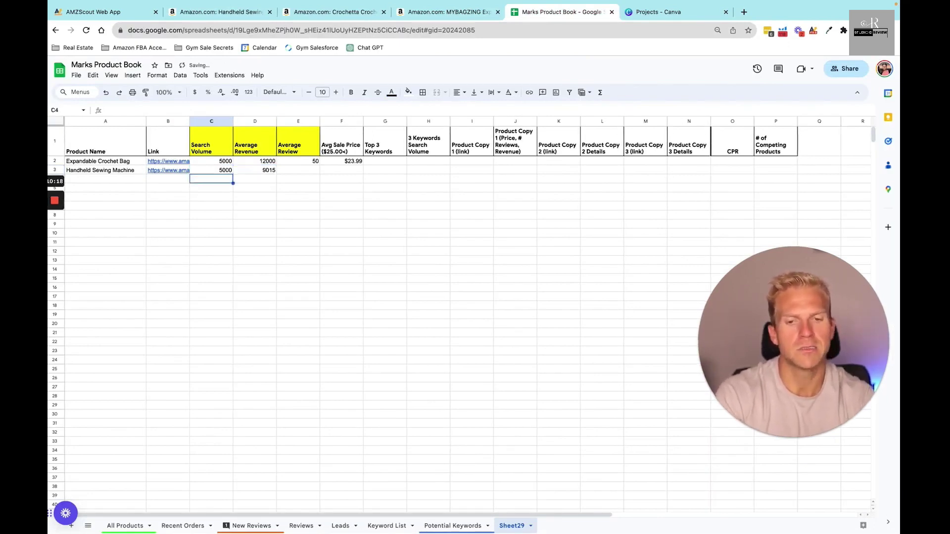
Check the handheld sewing machine's figures in the AMZScout PRO results and set its average review to 0 in the spreadsheet
{"action": "key", "text": "Right"}
{"action": "key", "text": "Right"}
{"action": "left_click", "coordinate": [235, 16]}
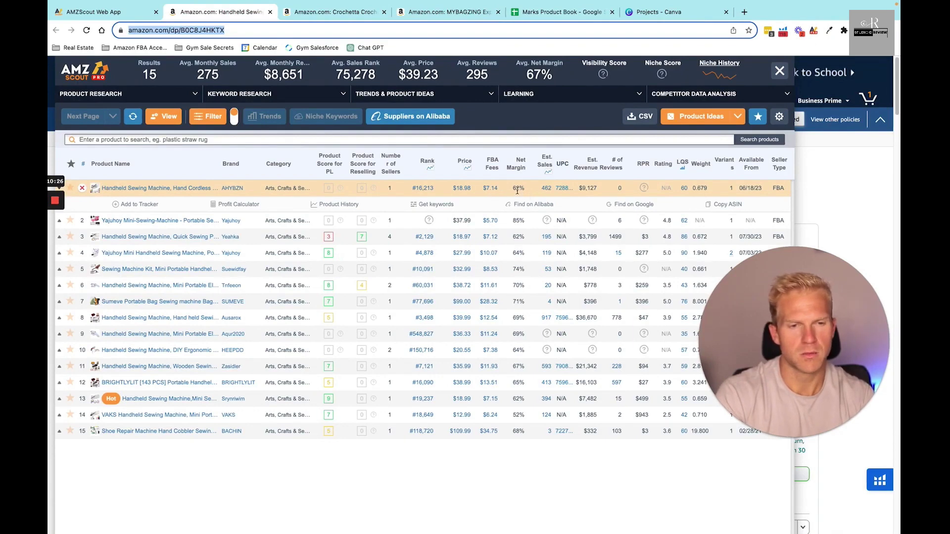
{"action": "mouse_move", "coordinate": [261, 2]}
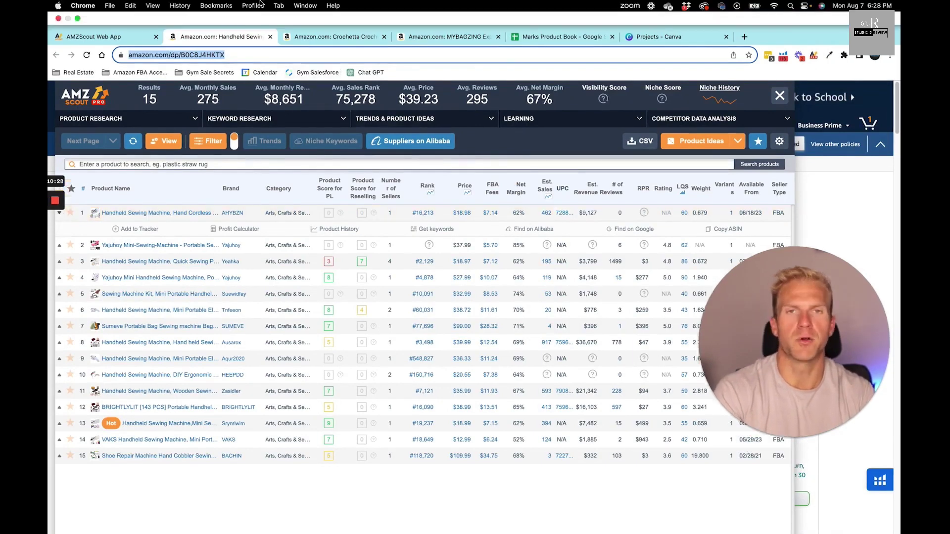
{"action": "left_click", "coordinate": [524, 38]}
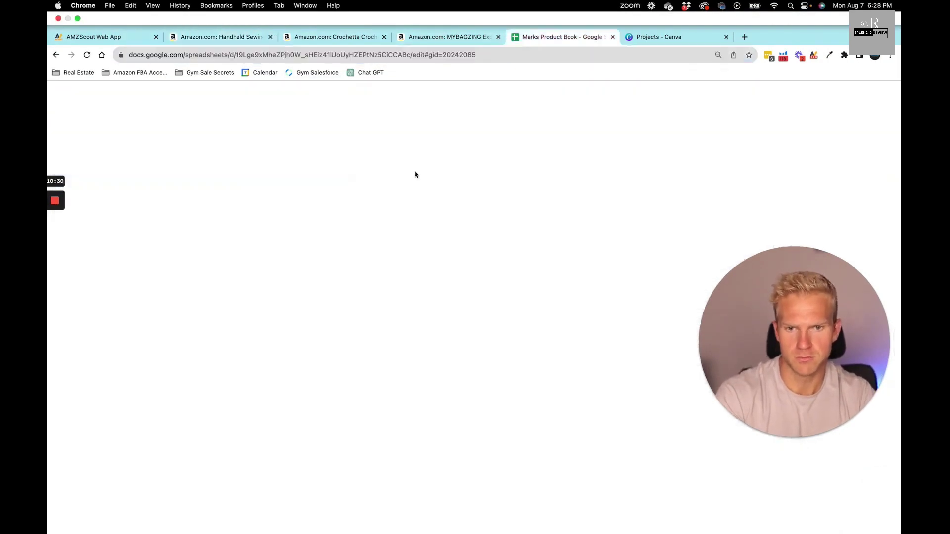
{"action": "left_click", "coordinate": [344, 170]}
{"action": "left_click", "coordinate": [301, 170]}
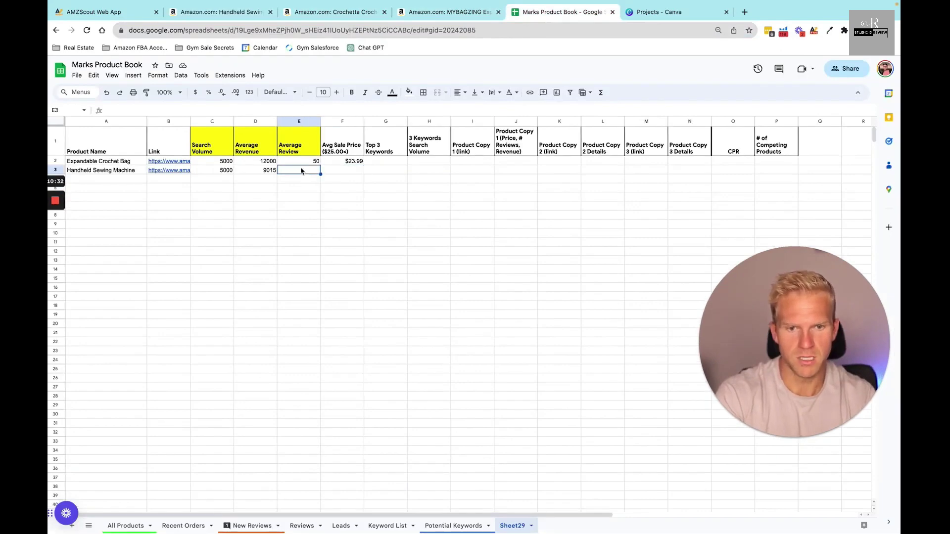
{"action": "type", "text": "0"}
{"action": "key", "text": "Tab"}
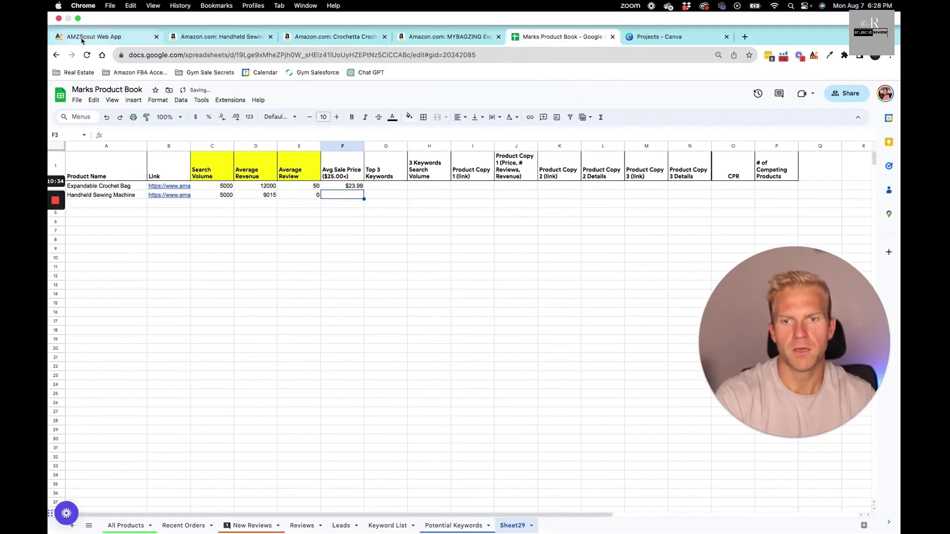
Switch to the AMZScout product database, sort the Arts, Crafts & Sewing results by highest estimated revenue and review the products
{"action": "left_click", "coordinate": [89, 37]}
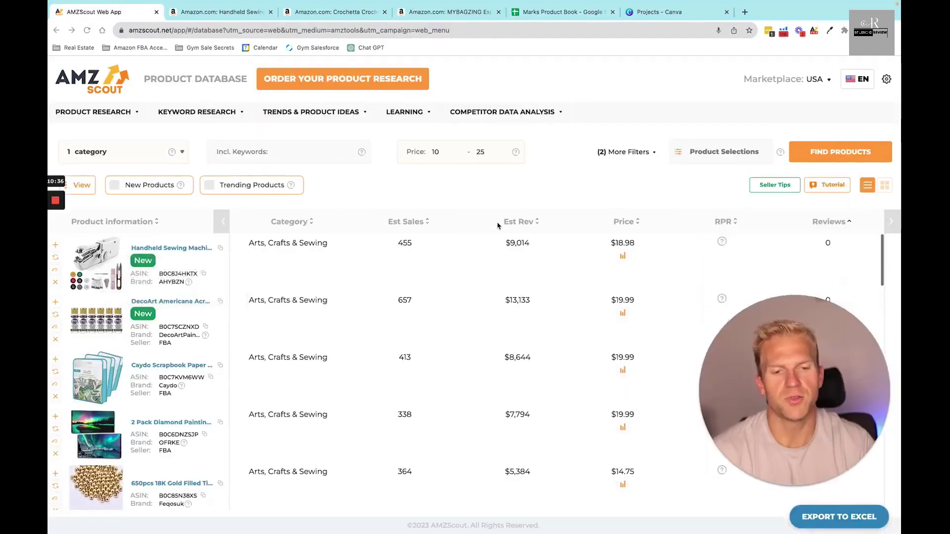
{"action": "left_click", "coordinate": [519, 226]}
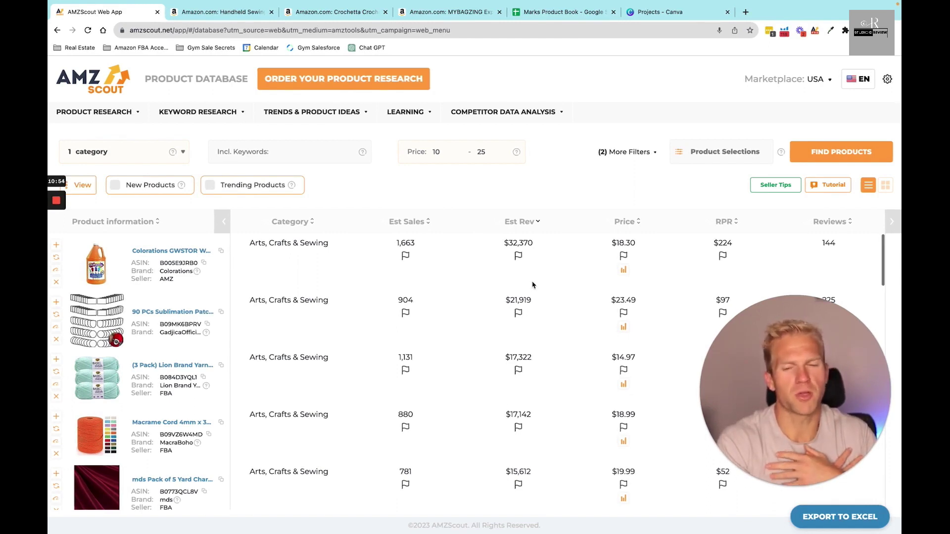
{"action": "scroll", "coordinate": [445, 297], "scroll_direction": "down", "scroll_amount": 5}
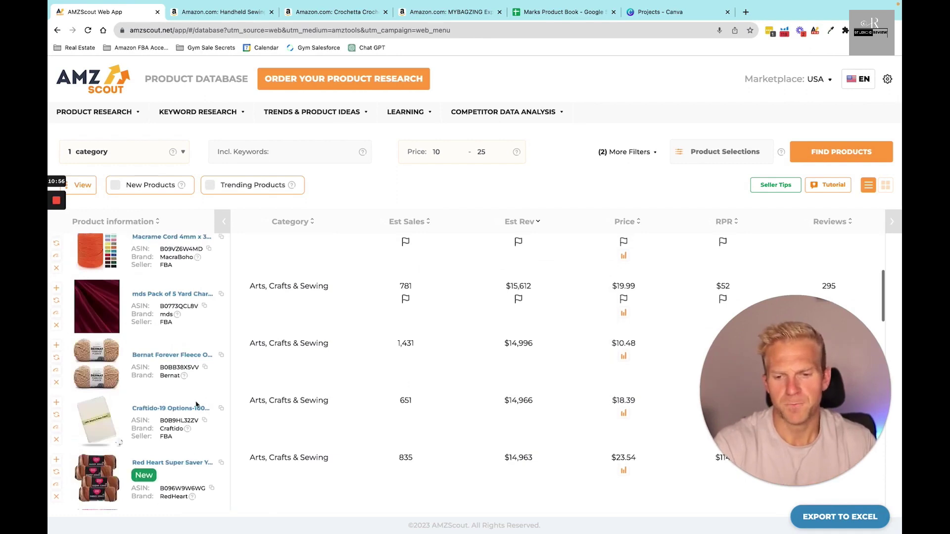
{"action": "scroll", "coordinate": [196, 405], "scroll_direction": "down", "scroll_amount": 1}
{"action": "scroll", "coordinate": [196, 405], "scroll_direction": "down", "scroll_amount": 3}
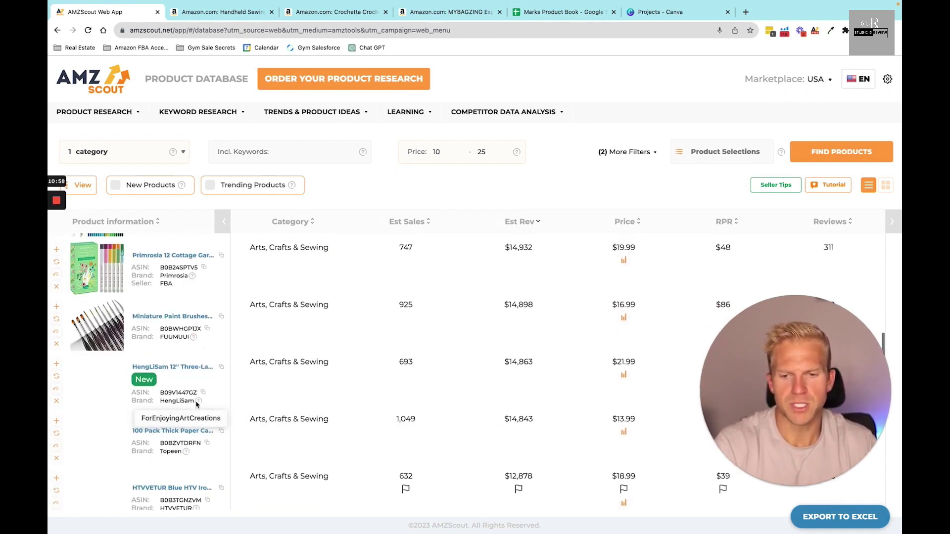
{"action": "scroll", "coordinate": [196, 405], "scroll_direction": "down", "scroll_amount": 1}
{"action": "scroll", "coordinate": [325, 392], "scroll_direction": "down", "scroll_amount": 2}
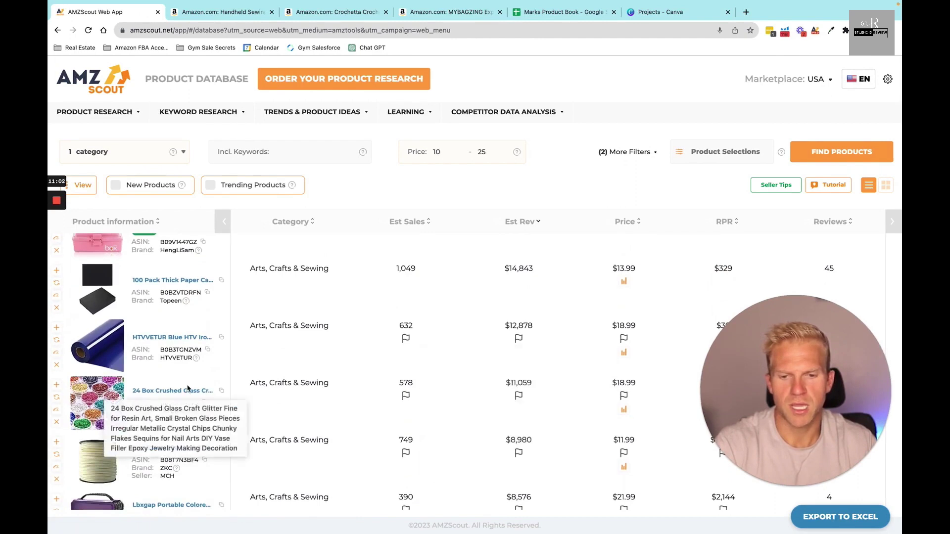
{"action": "scroll", "coordinate": [528, 381], "scroll_direction": "down", "scroll_amount": 1}
{"action": "scroll", "coordinate": [524, 374], "scroll_direction": "down", "scroll_amount": 1}
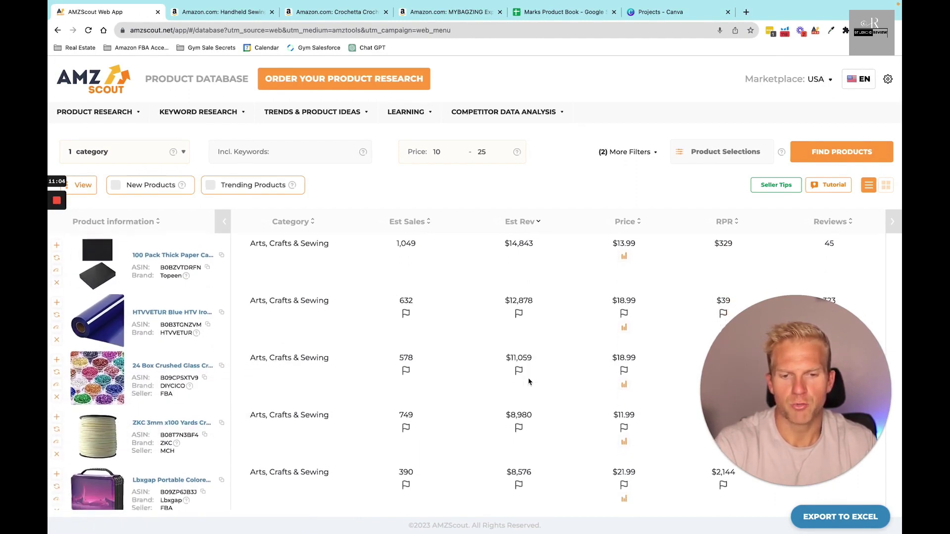
{"action": "scroll", "coordinate": [282, 392], "scroll_direction": "down", "scroll_amount": 2}
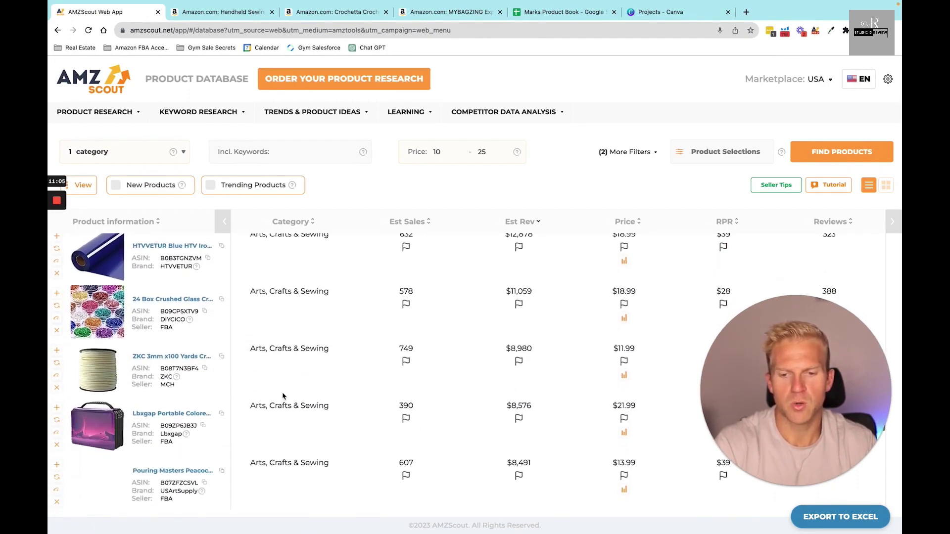
Check the ratings on the 24 Box Crushed Glass Craft Glitter Amazon listing, and close all open Amazon listings
{"action": "left_click", "coordinate": [177, 299]}
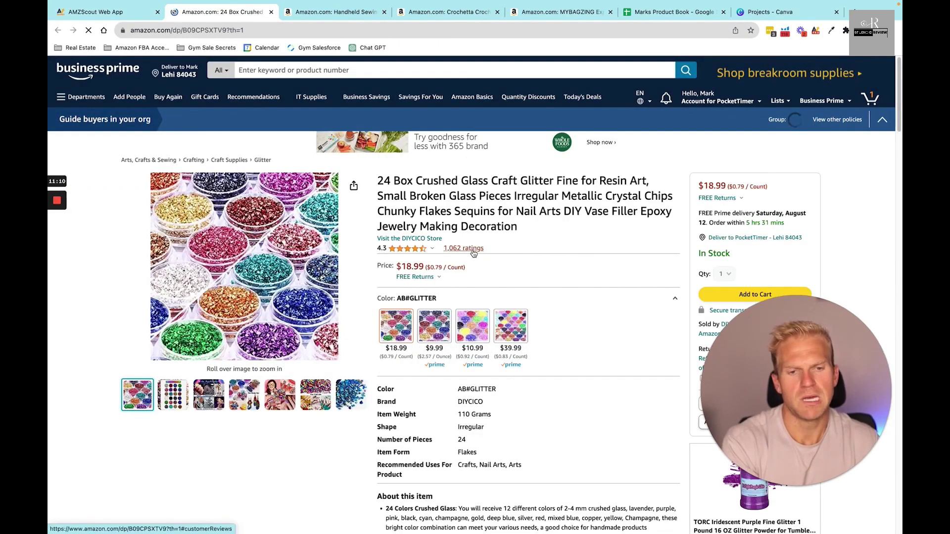
{"action": "left_click", "coordinate": [271, 12]}
{"action": "left_click", "coordinate": [271, 12]}
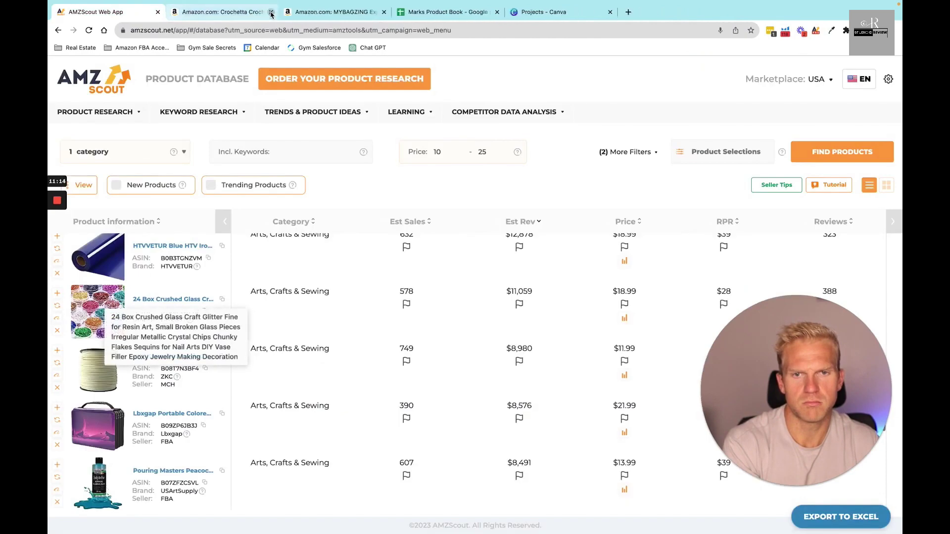
{"action": "left_click", "coordinate": [271, 12]}
{"action": "left_click", "coordinate": [271, 12]}
Examine the remaining Arts, Crafts & Sewing results for products with strong estimated revenue and few reviews
{"action": "scroll", "coordinate": [297, 377], "scroll_direction": "down", "scroll_amount": 4}
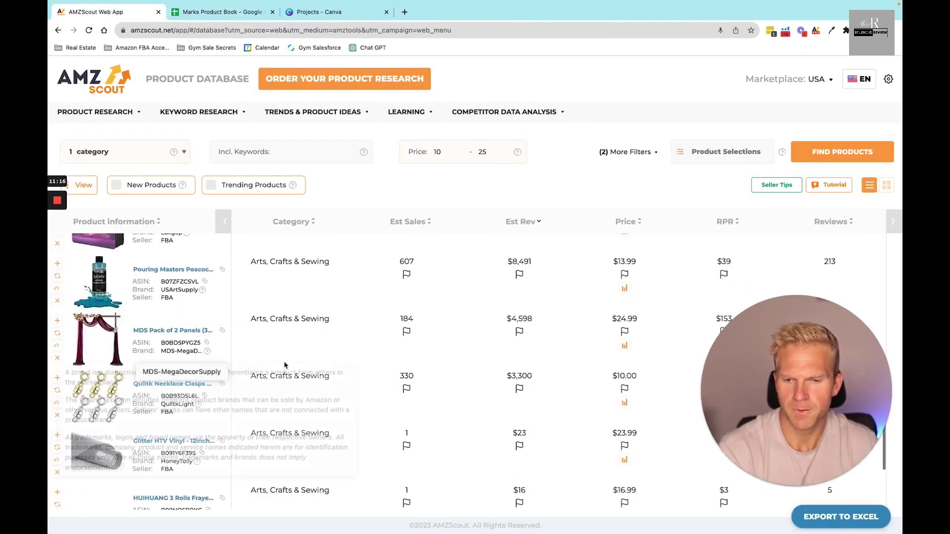
{"action": "scroll", "coordinate": [297, 377], "scroll_direction": "down", "scroll_amount": 2}
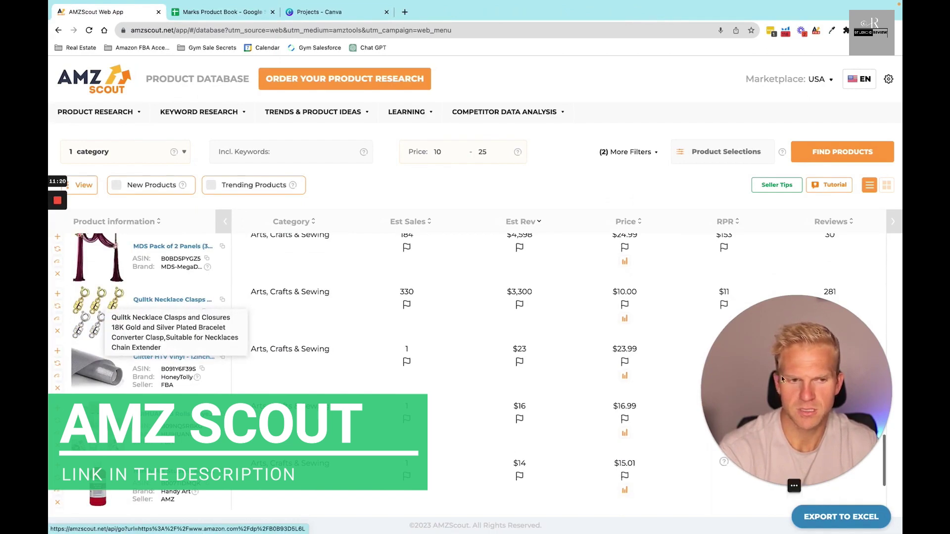
{"action": "left_click_drag", "start_coordinate": [807, 365], "coordinate": [806, 118]}
{"action": "scroll", "coordinate": [453, 396], "scroll_direction": "down", "scroll_amount": 2}
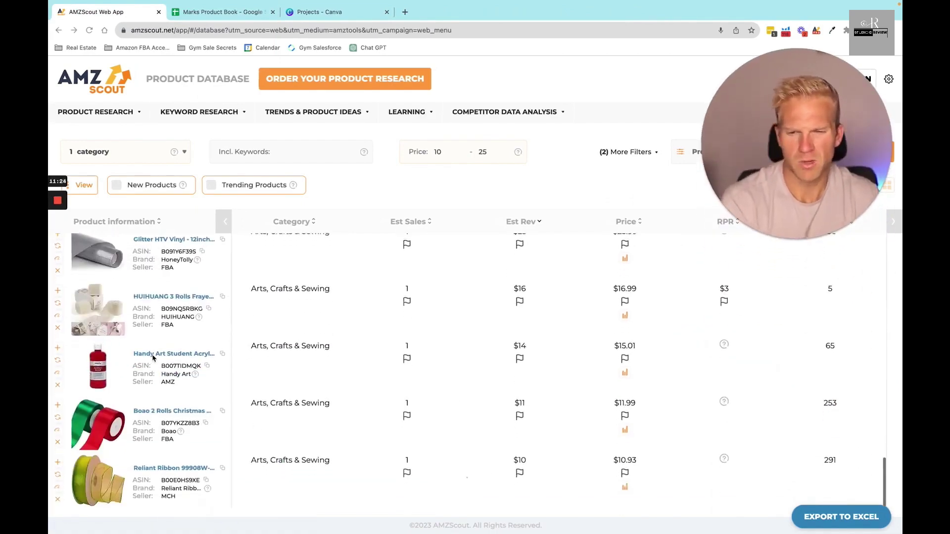
{"action": "scroll", "coordinate": [152, 359], "scroll_direction": "down", "scroll_amount": 5}
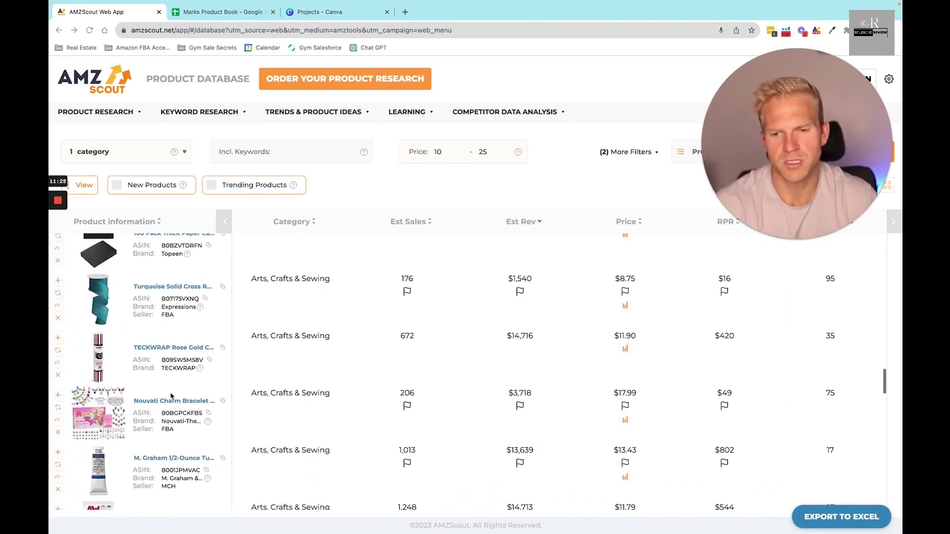
{"action": "scroll", "coordinate": [177, 405], "scroll_direction": "down", "scroll_amount": 1}
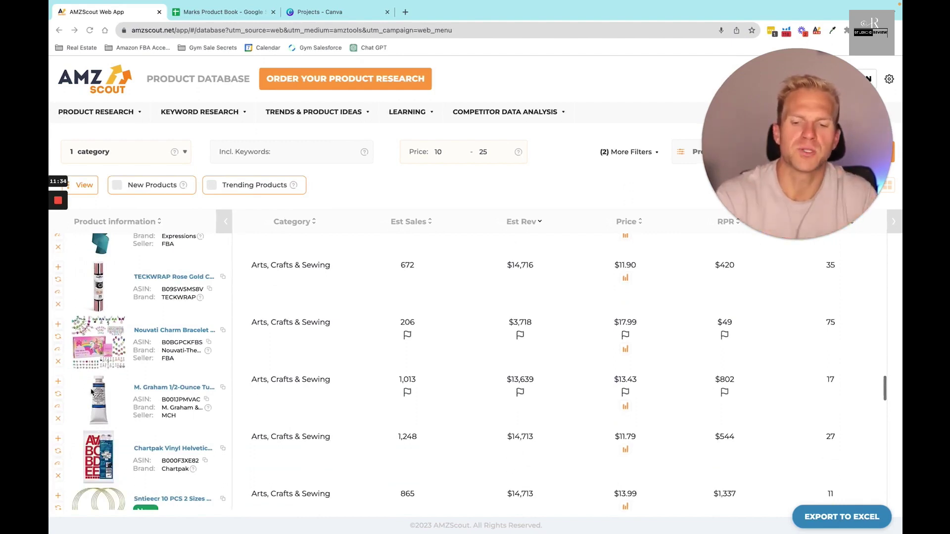
{"action": "scroll", "coordinate": [108, 401], "scroll_direction": "down", "scroll_amount": 1}
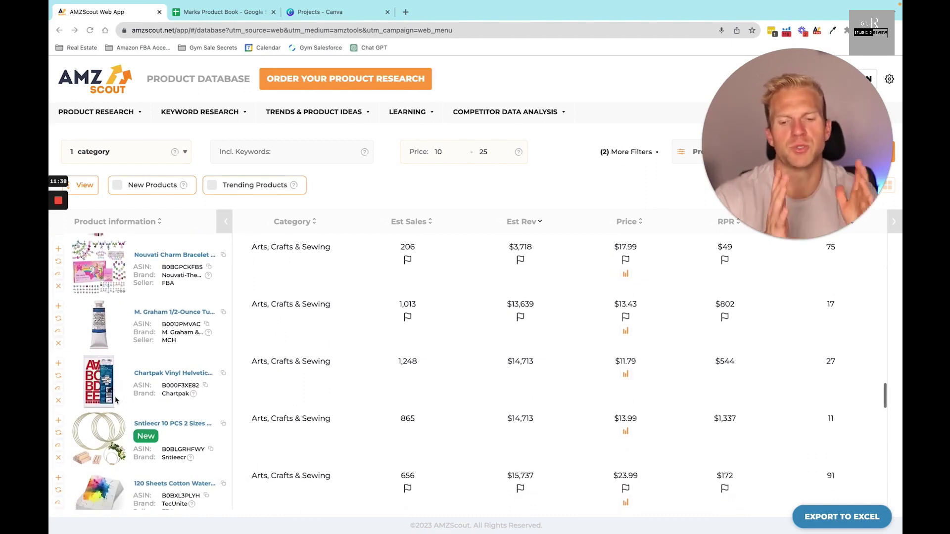
{"action": "scroll", "coordinate": [115, 399], "scroll_direction": "down", "scroll_amount": 3}
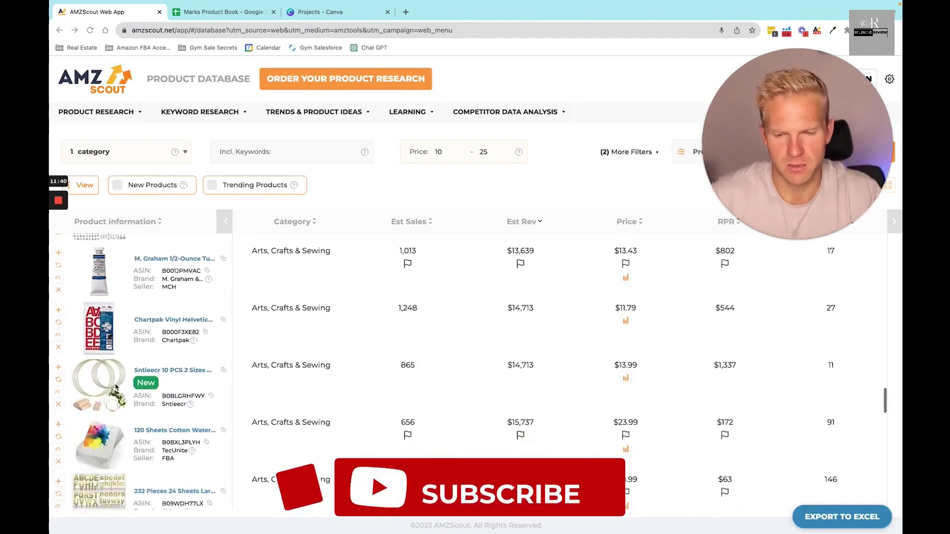
{"action": "scroll", "coordinate": [143, 399], "scroll_direction": "down", "scroll_amount": 2}
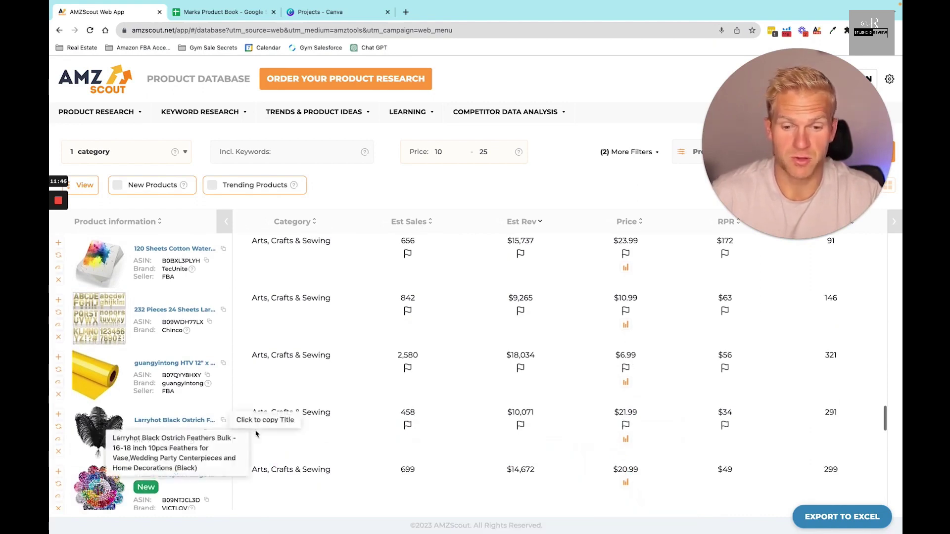
{"action": "scroll", "coordinate": [237, 425], "scroll_direction": "down", "scroll_amount": 1}
{"action": "scroll", "coordinate": [256, 434], "scroll_direction": "down", "scroll_amount": 1}
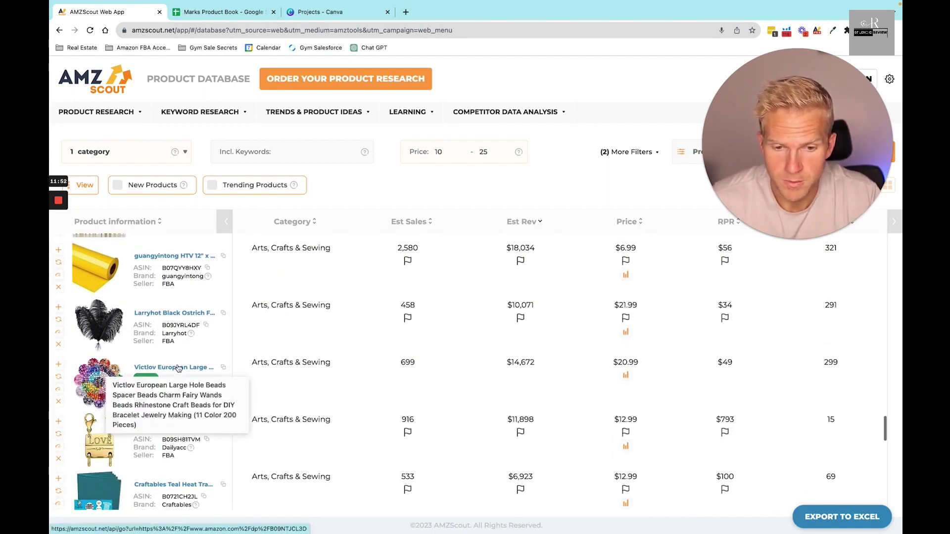
{"action": "scroll", "coordinate": [384, 436], "scroll_direction": "down", "scroll_amount": 2}
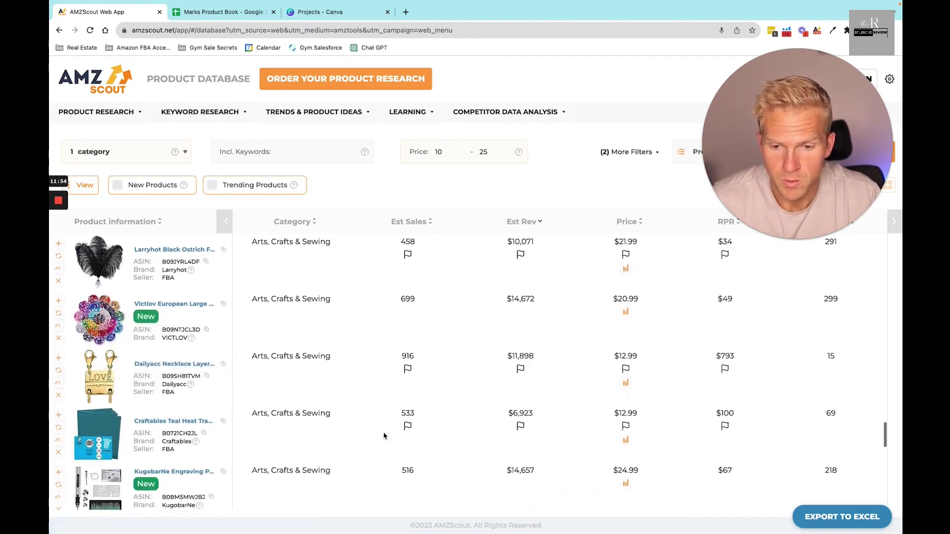
{"action": "scroll", "coordinate": [384, 436], "scroll_direction": "down", "scroll_amount": 1}
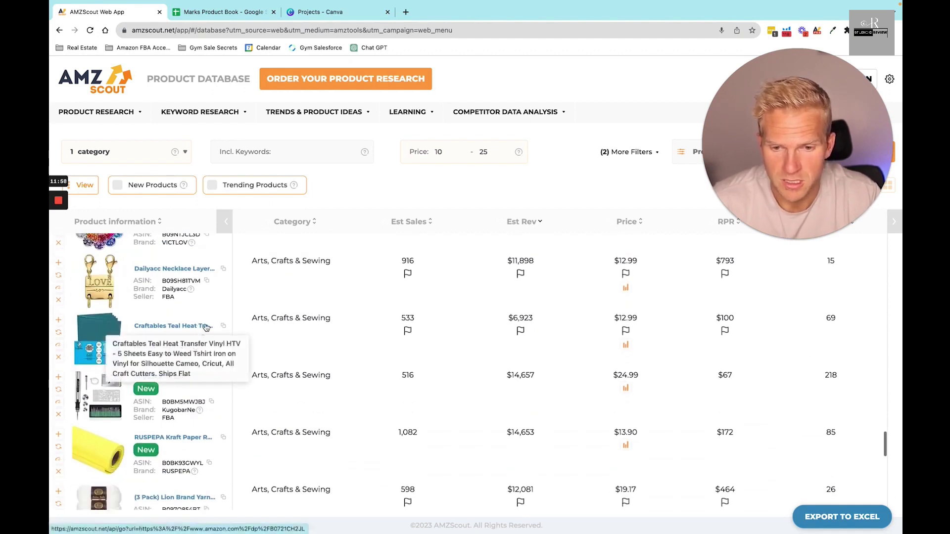
{"action": "scroll", "coordinate": [396, 379], "scroll_direction": "down", "scroll_amount": 4}
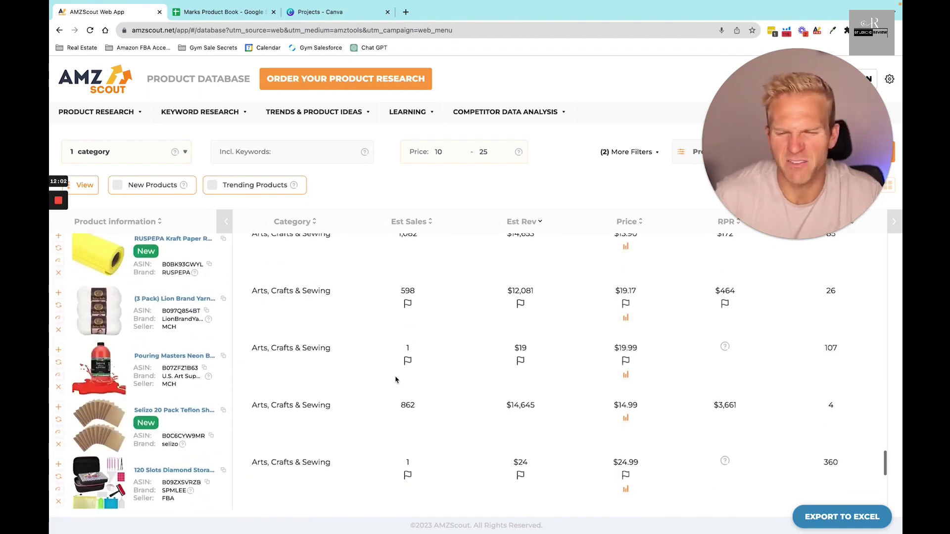
{"action": "scroll", "coordinate": [395, 379], "scroll_direction": "down", "scroll_amount": 2}
{"action": "scroll", "coordinate": [395, 380], "scroll_direction": "down", "scroll_amount": 1}
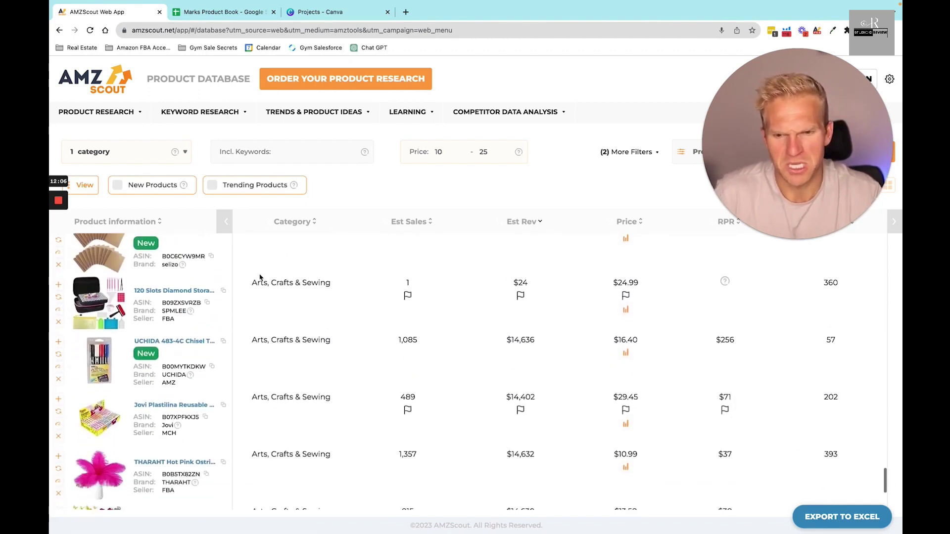
{"action": "scroll", "coordinate": [260, 277], "scroll_direction": "down", "scroll_amount": 3}
{"action": "scroll", "coordinate": [260, 278], "scroll_direction": "down", "scroll_amount": 1}
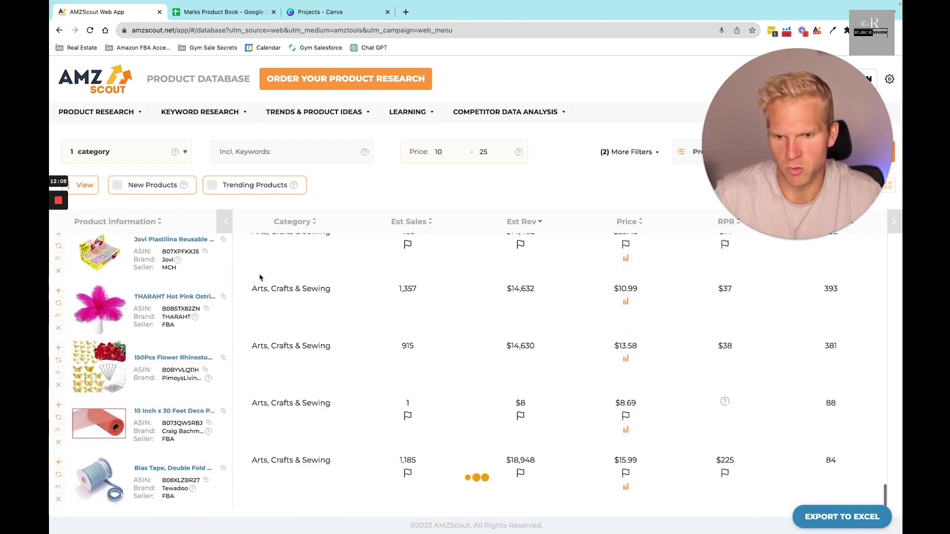
{"action": "scroll", "coordinate": [235, 385], "scroll_direction": "up", "scroll_amount": 20}
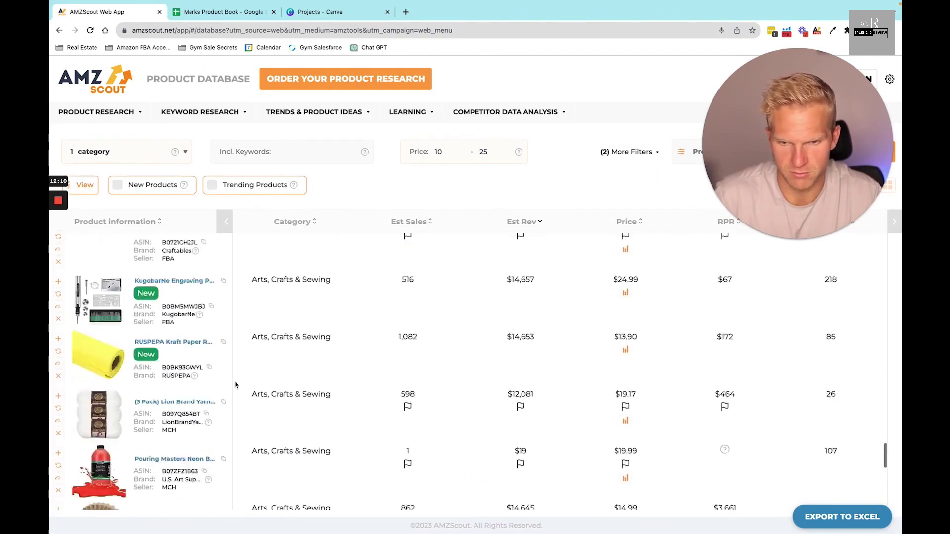
{"action": "scroll", "coordinate": [235, 385], "scroll_direction": "up", "scroll_amount": 1}
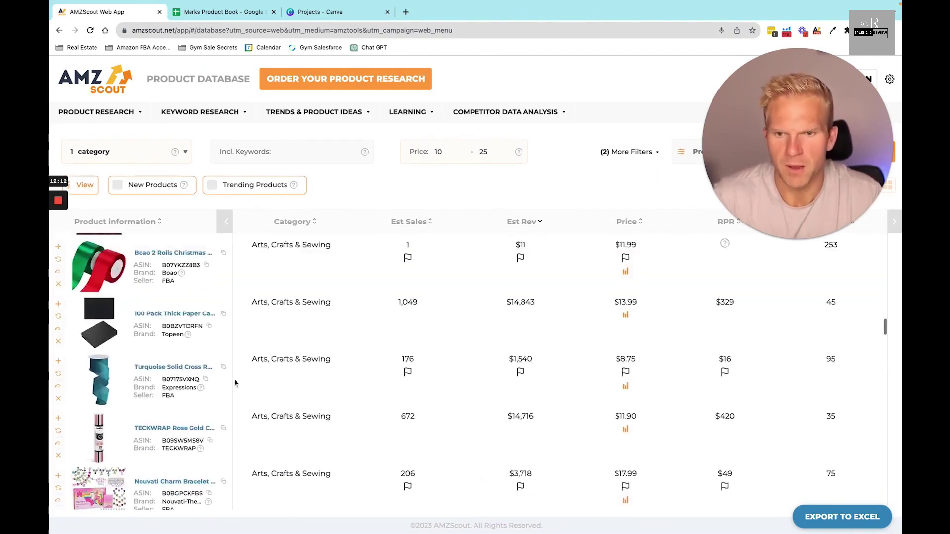
Replace the Arts, Crafts & Sewing category filter with Pet Supplies and find the matching products
{"action": "left_click", "coordinate": [184, 153]}
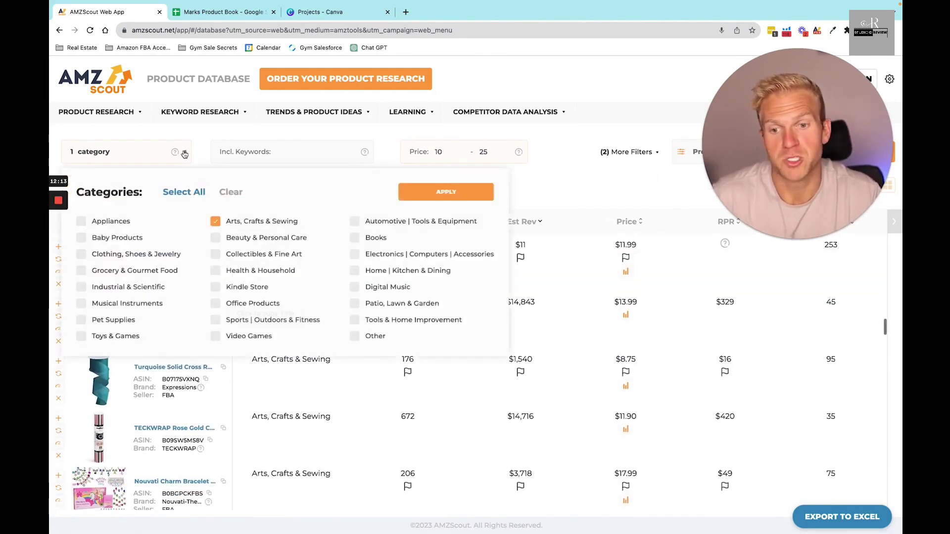
{"action": "left_click", "coordinate": [215, 221]}
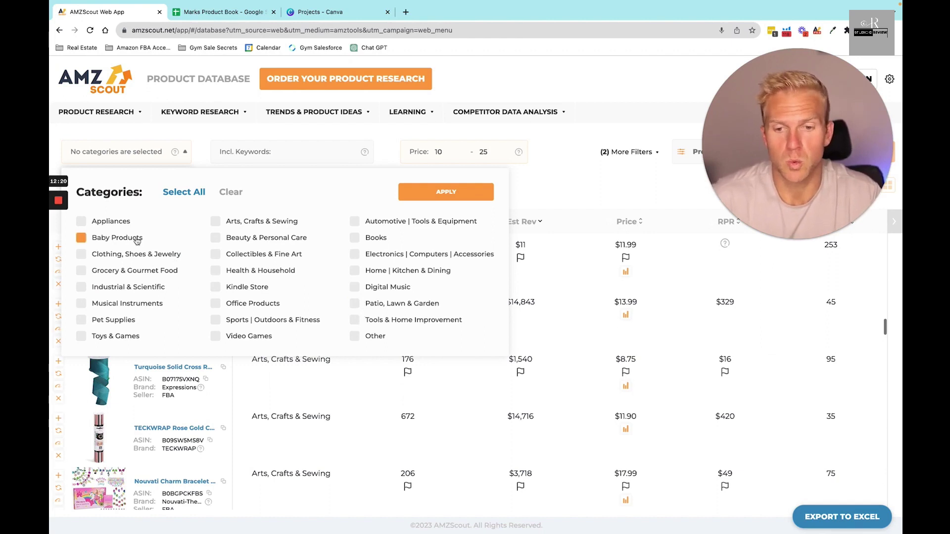
{"action": "left_click", "coordinate": [81, 320]}
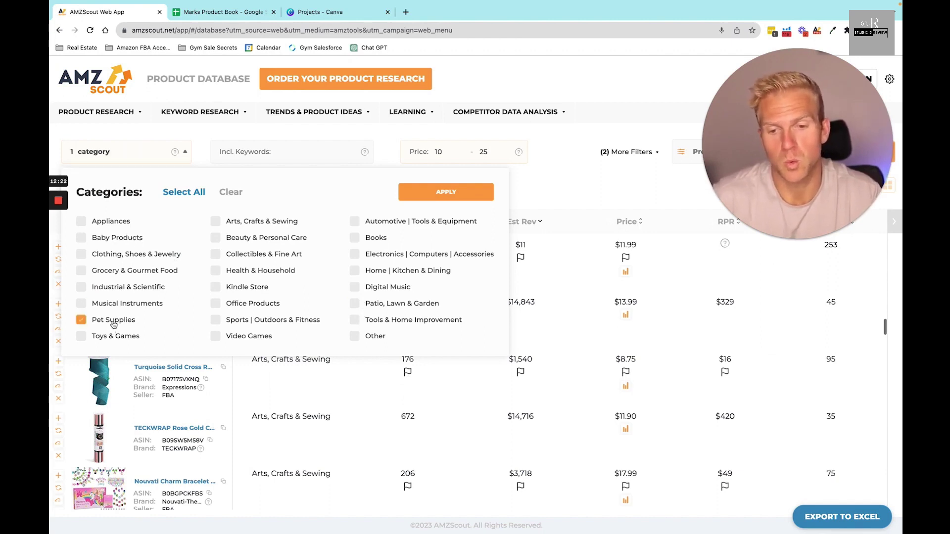
{"action": "left_click", "coordinate": [441, 197]}
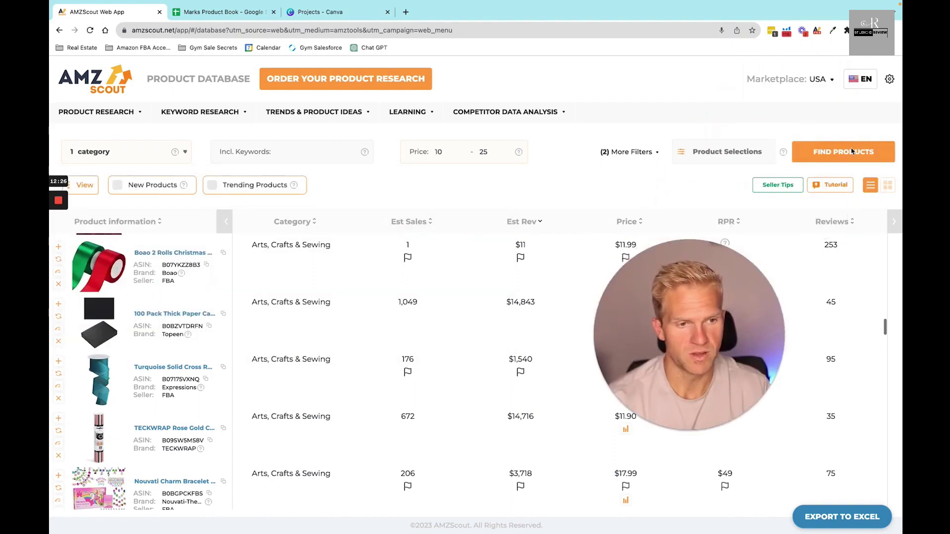
{"action": "left_click", "coordinate": [847, 151]}
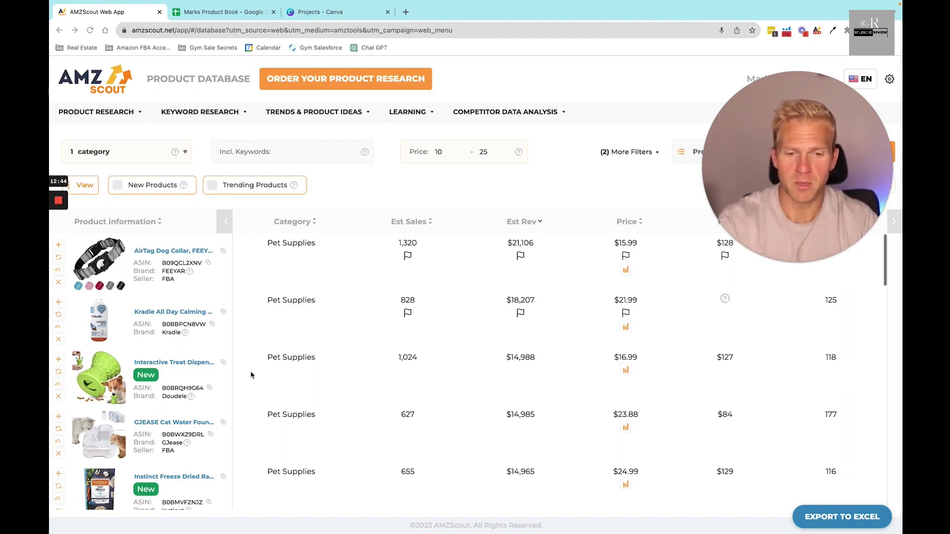
Compare the Interactive Treat Dispensing Puppy Toys Amazon listing with its database figures and select "Interactive Treat Dispensing" in the listing title
{"action": "left_click", "coordinate": [168, 362]}
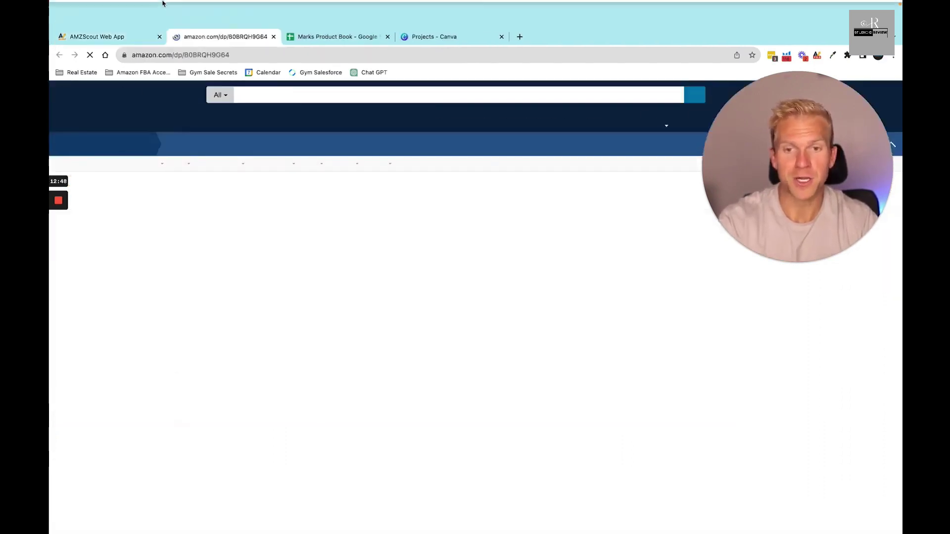
{"action": "left_click", "coordinate": [114, 37]}
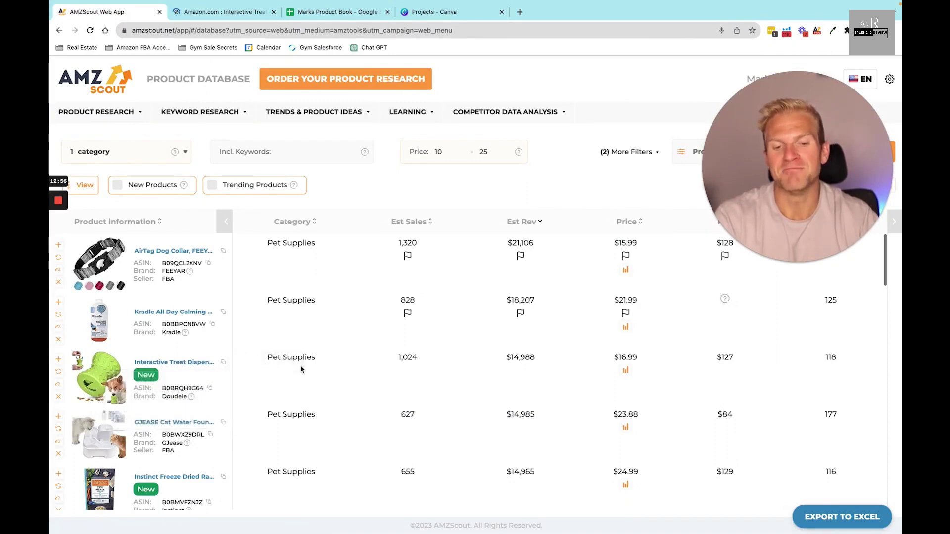
{"action": "left_click", "coordinate": [244, 14]}
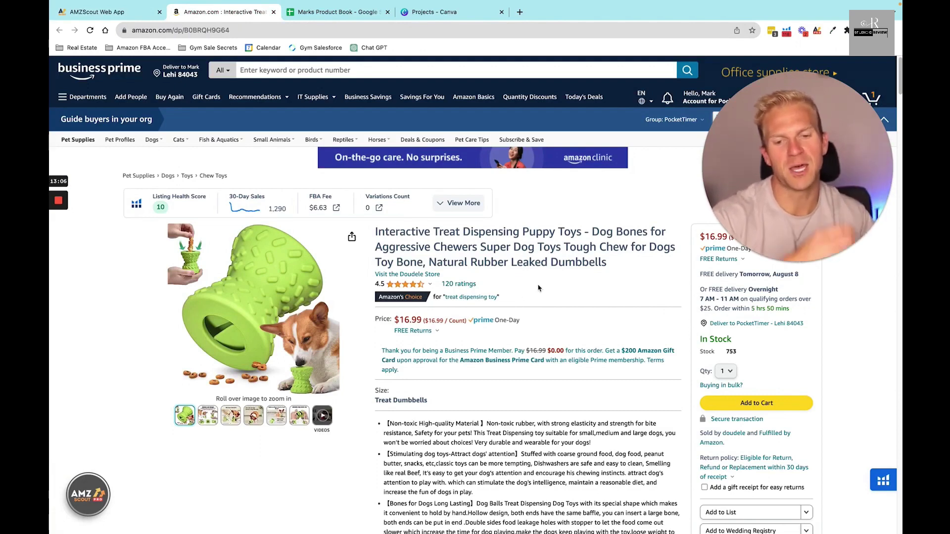
{"action": "mouse_move", "coordinate": [232, 326]}
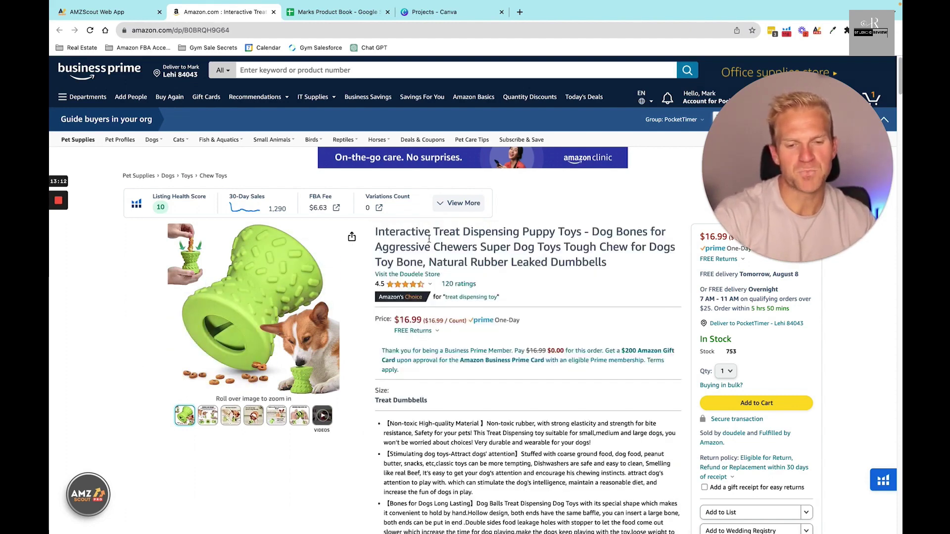
{"action": "left_click_drag", "start_coordinate": [374, 233], "coordinate": [462, 230]}
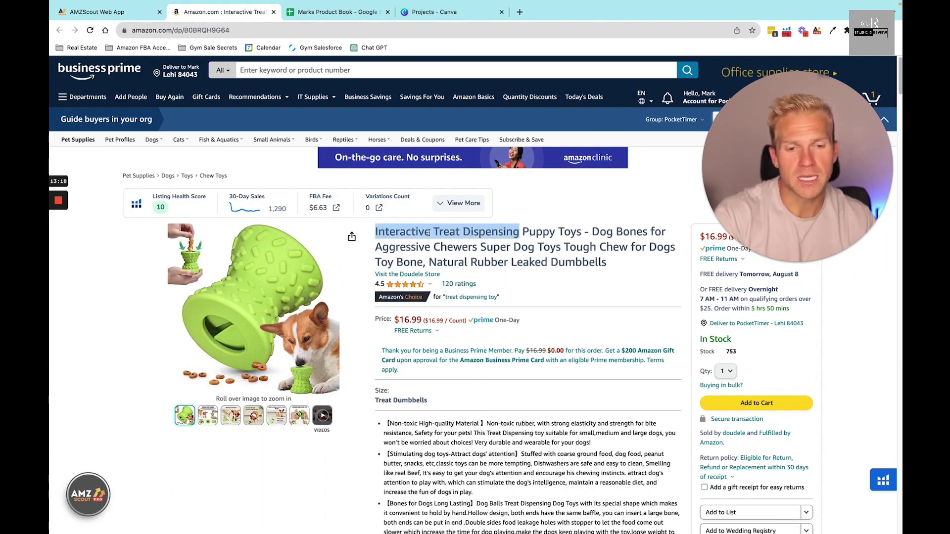
Run AMZScout Pro on the Interactive Treat Dispensing Puppy Toys listing and examine the top product against its competitors
{"action": "left_click", "coordinate": [462, 232]}
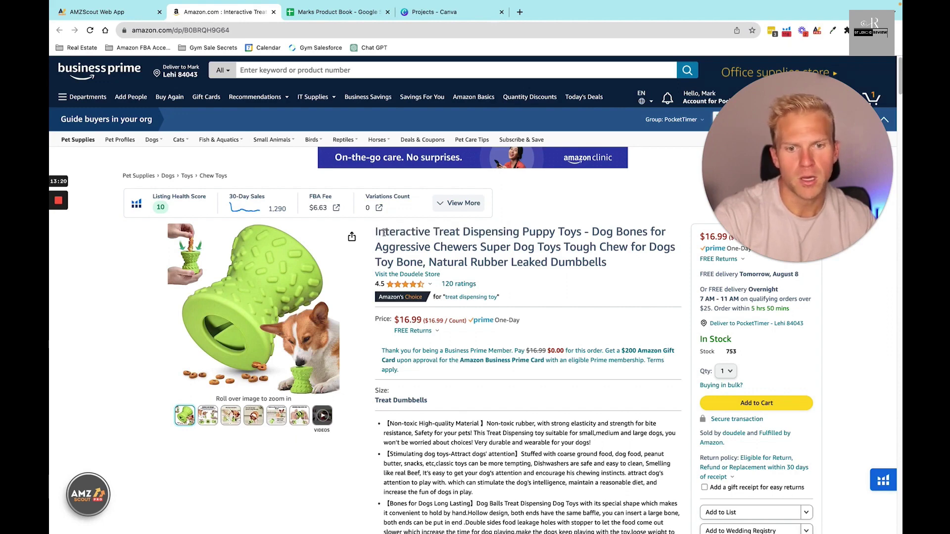
{"action": "left_click_drag", "start_coordinate": [376, 233], "coordinate": [525, 232]}
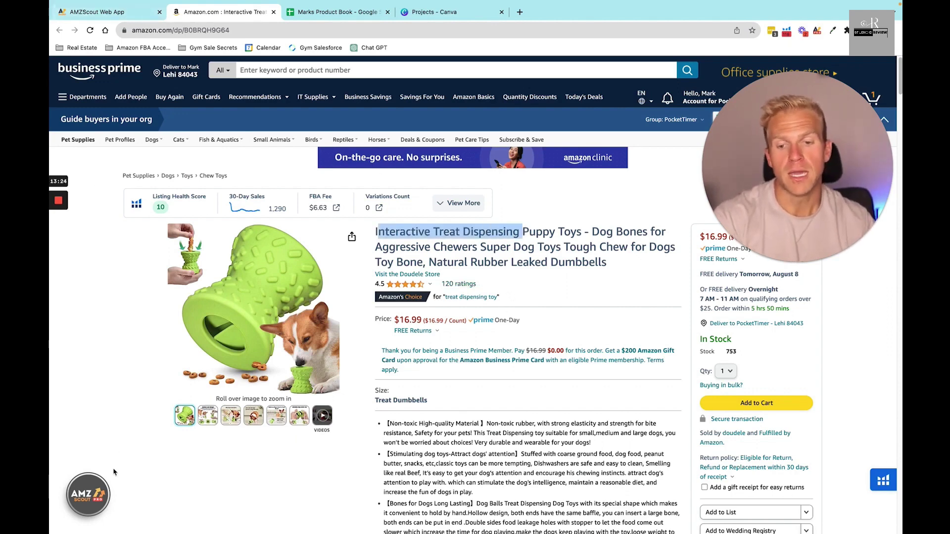
{"action": "left_click", "coordinate": [91, 502]}
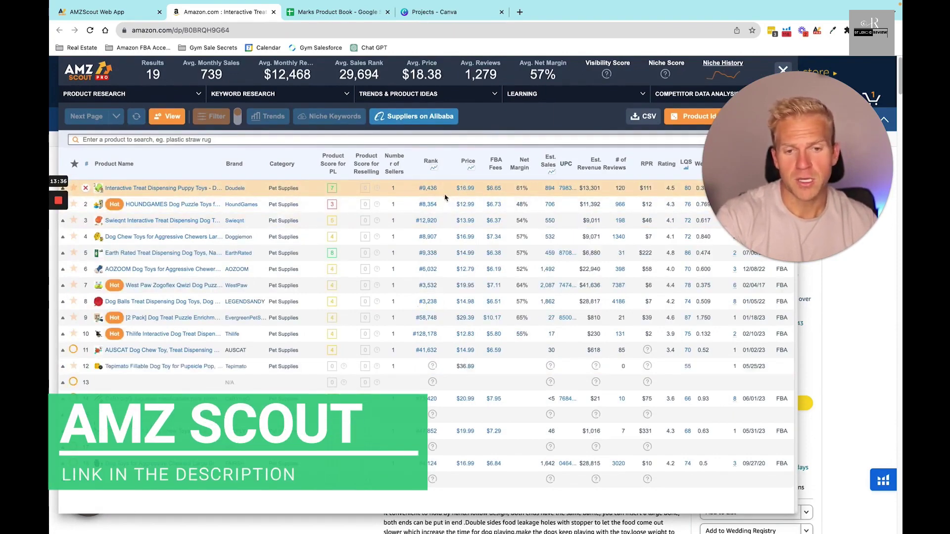
{"action": "left_click", "coordinate": [328, 188]}
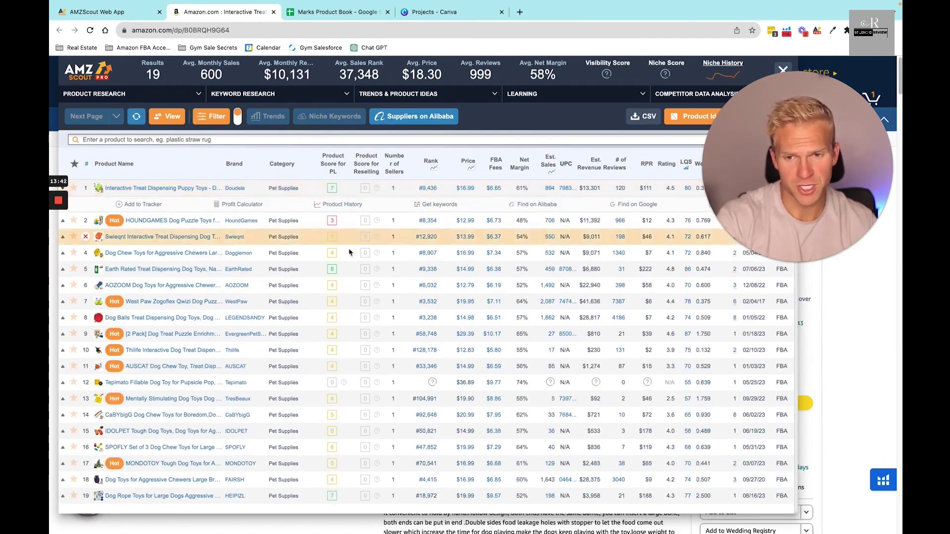
{"action": "left_click_drag", "start_coordinate": [775, 254], "coordinate": [774, 431]}
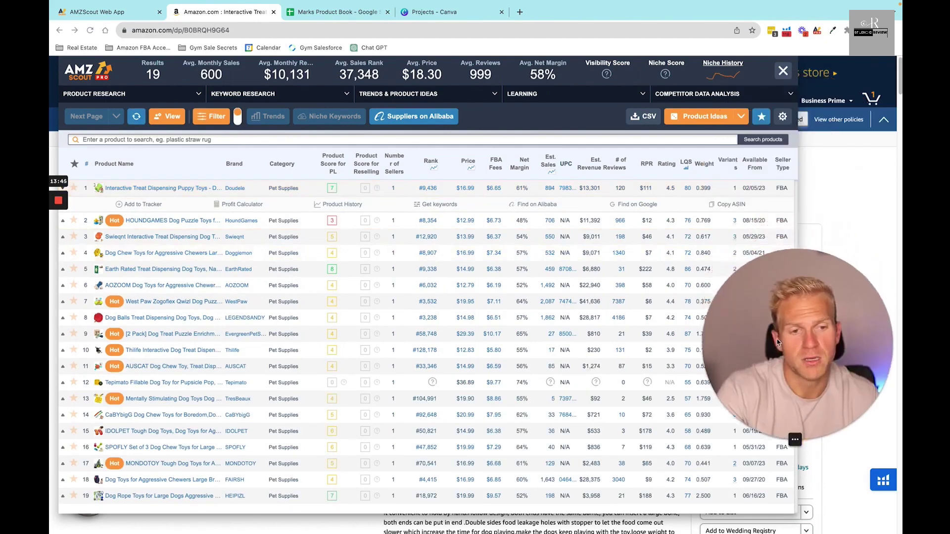
In the Marks Product Book spreadsheet, enter Interactive Treat Toy as the product name below Handheld Sewing Machine
{"action": "left_click", "coordinate": [319, 13]}
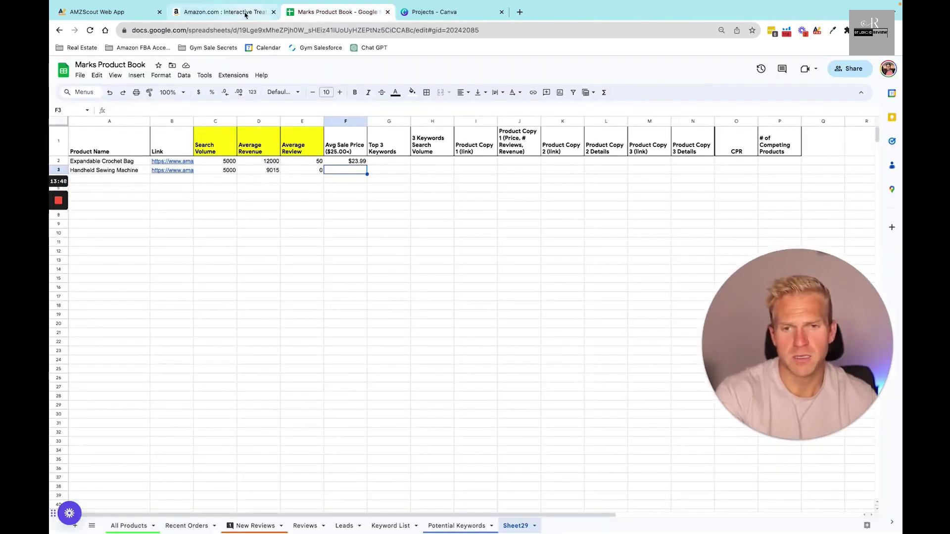
{"action": "left_click", "coordinate": [244, 13]}
{"action": "left_click", "coordinate": [332, 13]}
{"action": "left_click", "coordinate": [236, 14]}
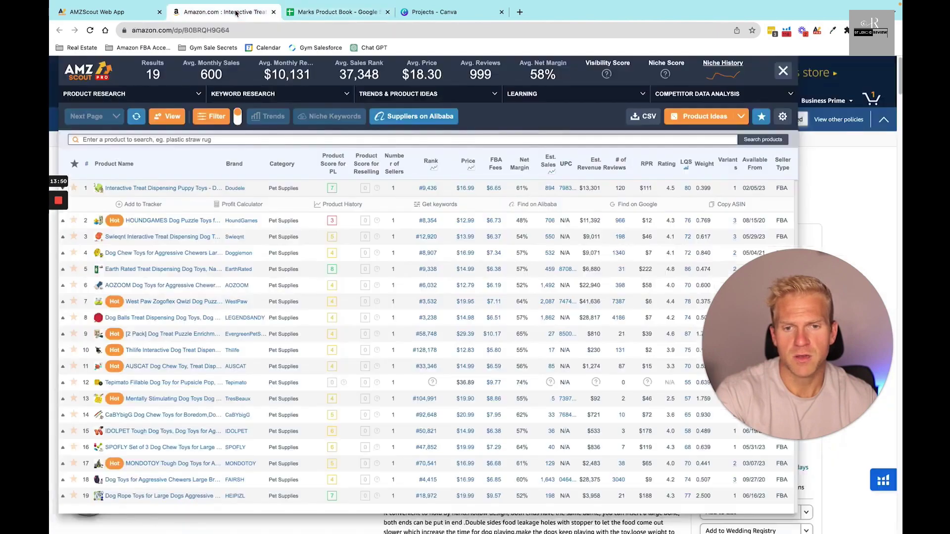
{"action": "left_click", "coordinate": [346, 13]}
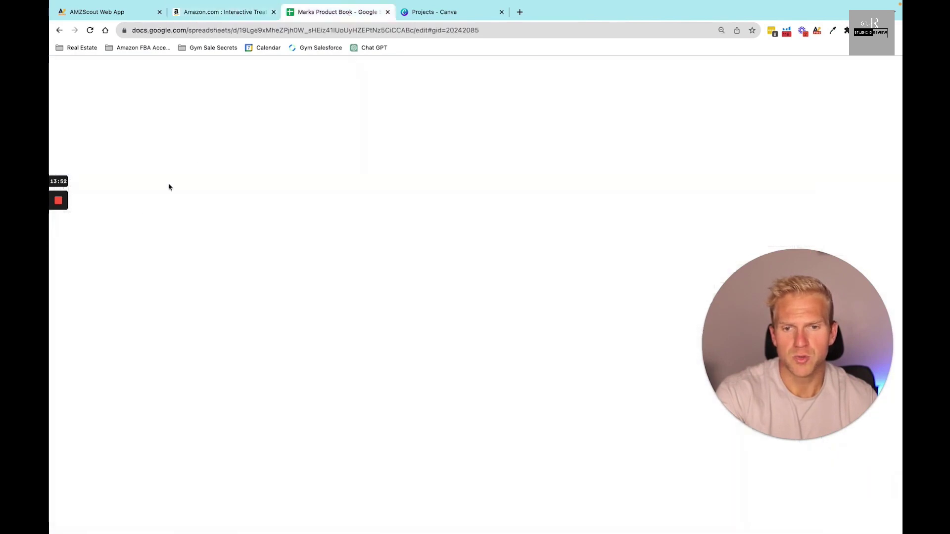
{"action": "left_click", "coordinate": [125, 182]}
{"action": "type", "text": "Inter"}
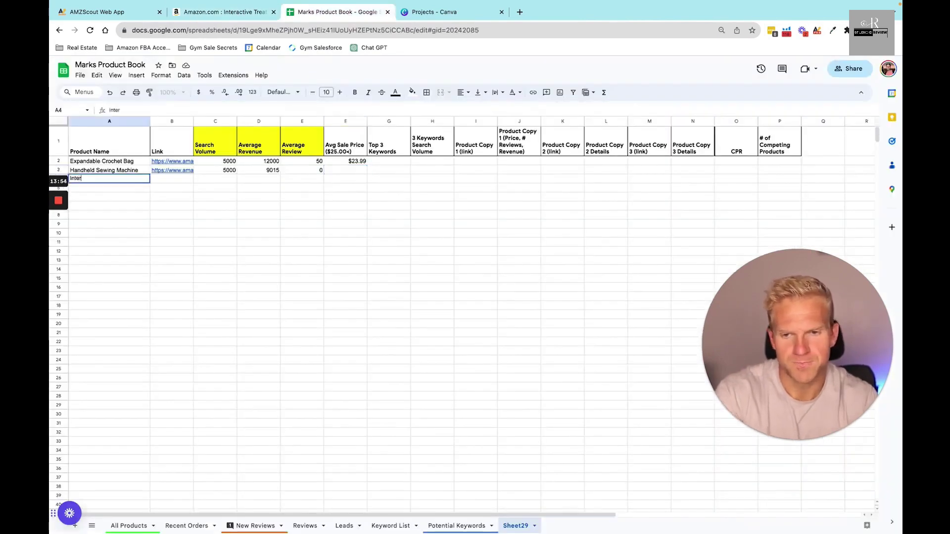
{"action": "type", "text": "active Tr"}
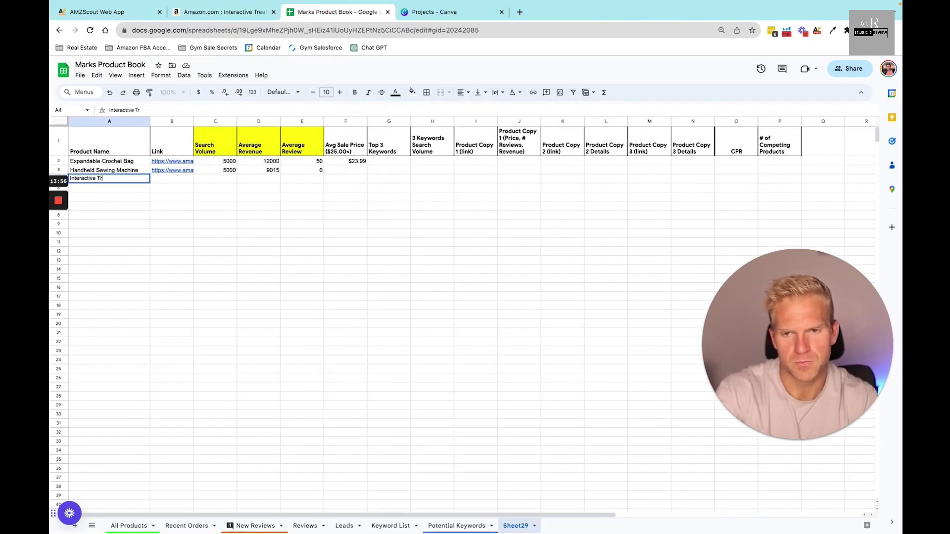
{"action": "type", "text": "eat Toy"}
{"action": "key", "text": "Tab"}
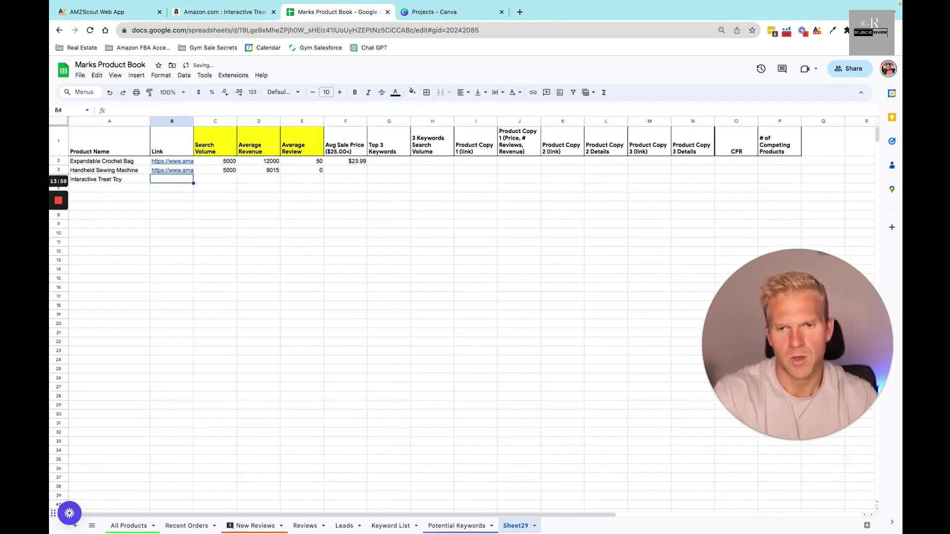
Copy the treat toy's Amazon listing address into the Link cell of the Interactive Treat Toy row
{"action": "left_click", "coordinate": [215, 12]}
{"action": "left_click", "coordinate": [198, 31]}
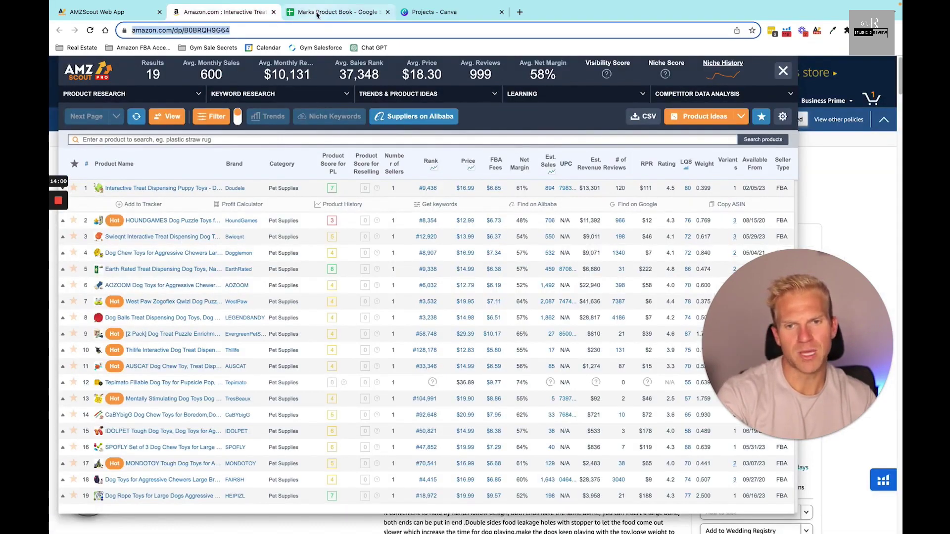
{"action": "left_click", "coordinate": [337, 12]}
{"action": "type", "text": "https://www.amazon.com/dp/B0BRQH9G64"}
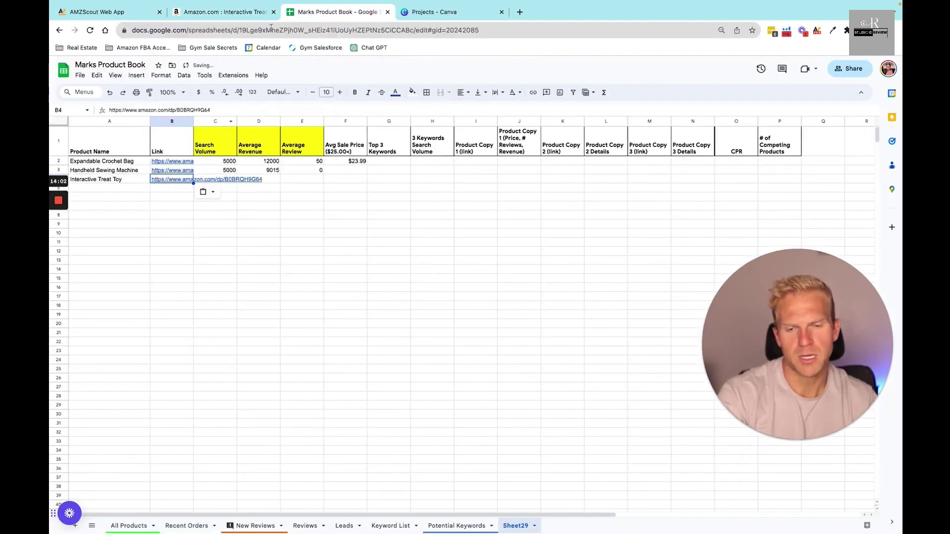
Enter 5000-15000 as the search volume for Interactive Treat Toy
{"action": "left_click", "coordinate": [225, 181]}
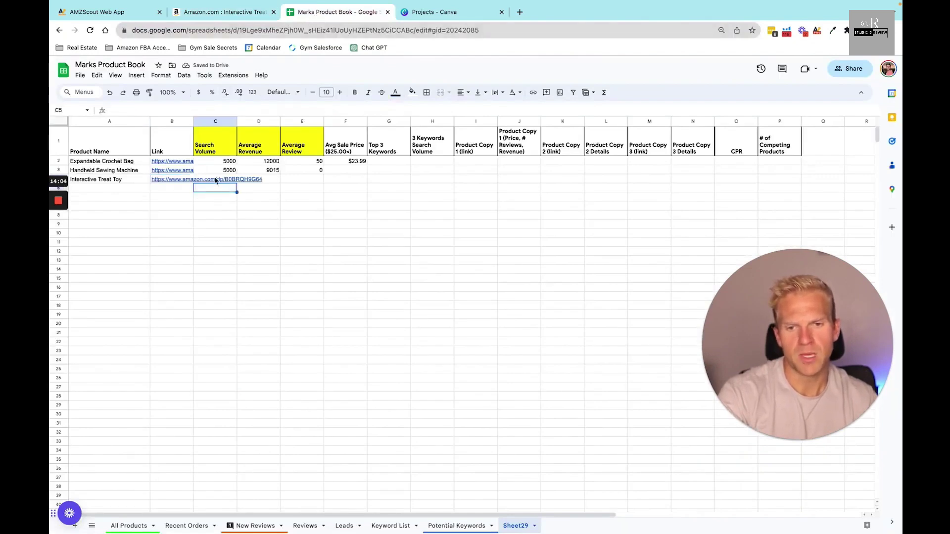
{"action": "type", "text": "5000"}
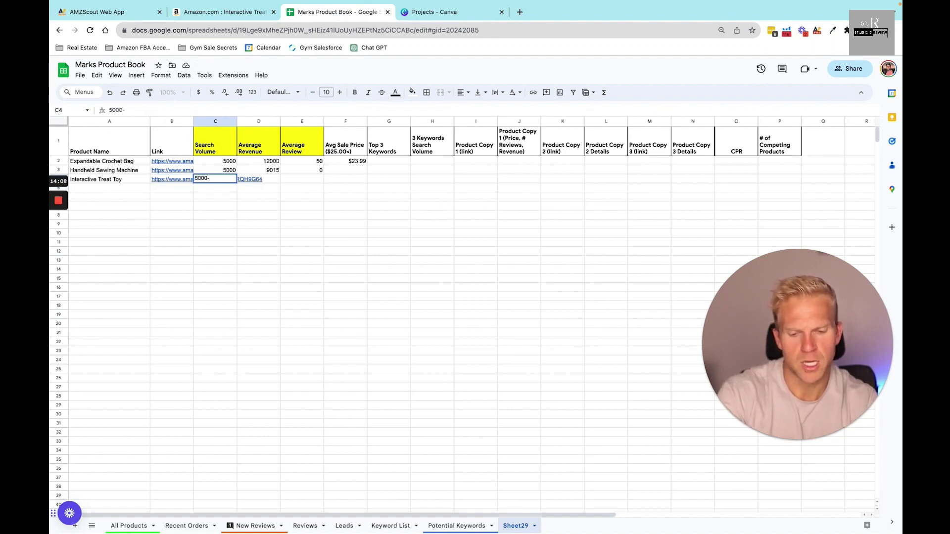
{"action": "type", "text": "-15000"}
{"action": "key", "text": "Tab"}
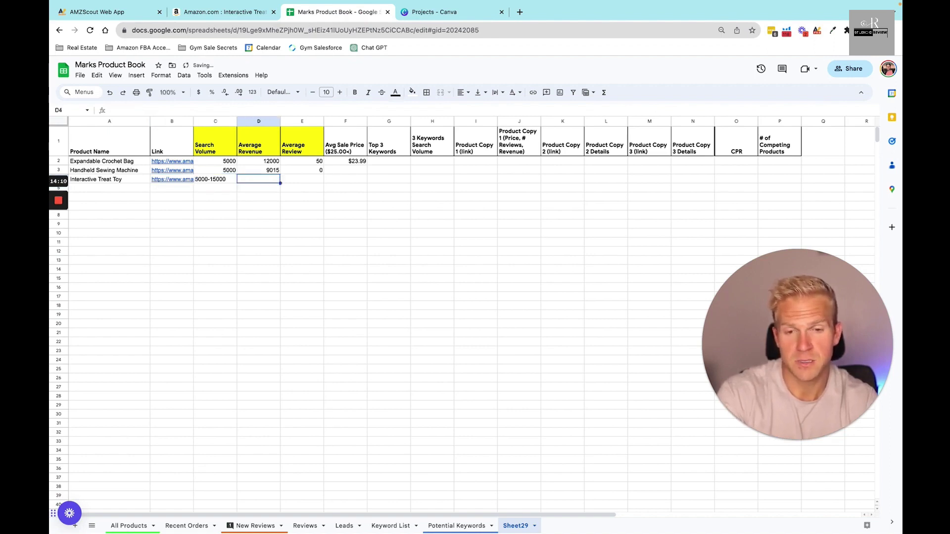
{"action": "key", "text": "Left"}
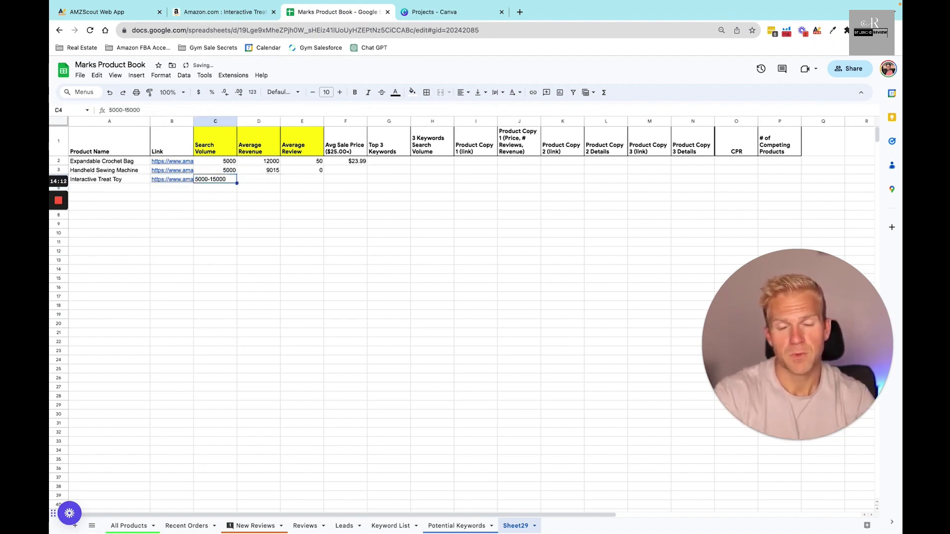
{"action": "key", "text": "Right"}
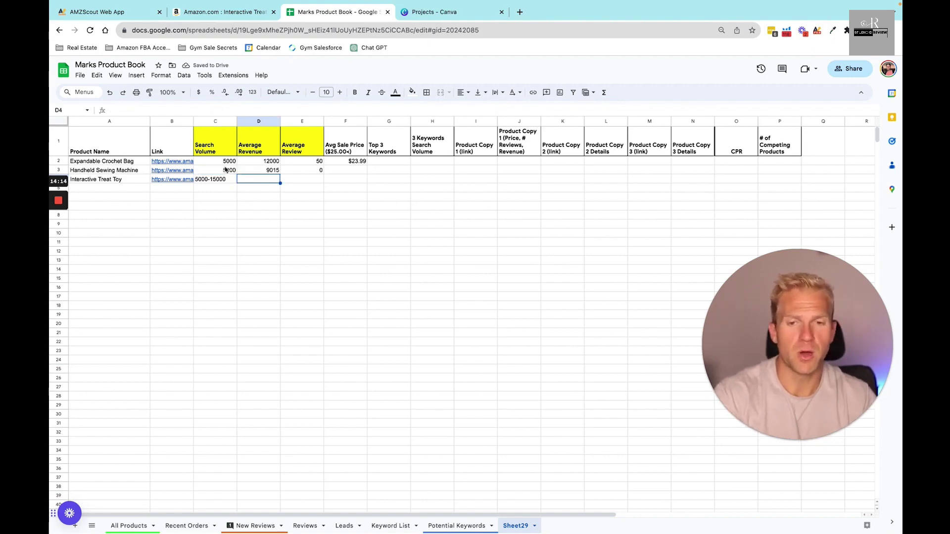
Look up the treat toy's AMZScout figures and record average revenue 13,300 and average review 120 in its row
{"action": "left_click", "coordinate": [206, 14]}
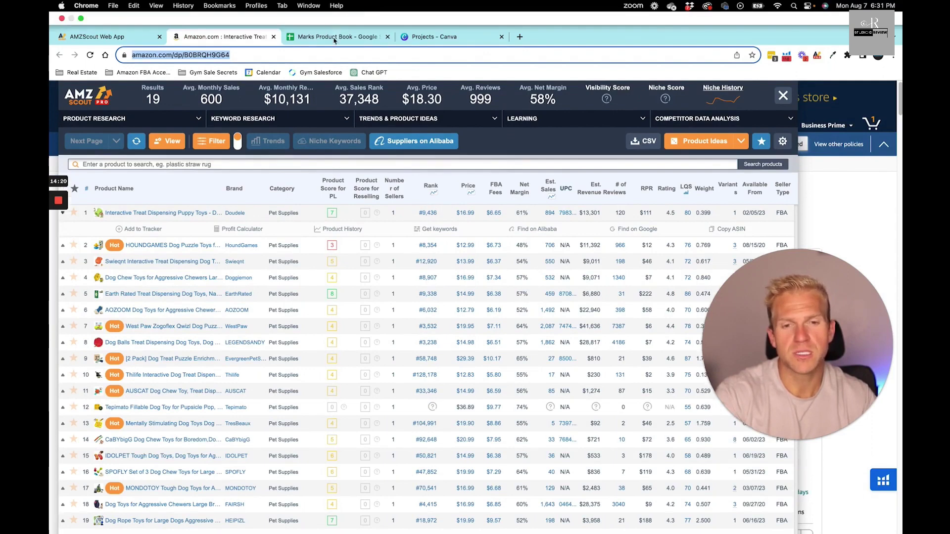
{"action": "left_click", "coordinate": [334, 38]}
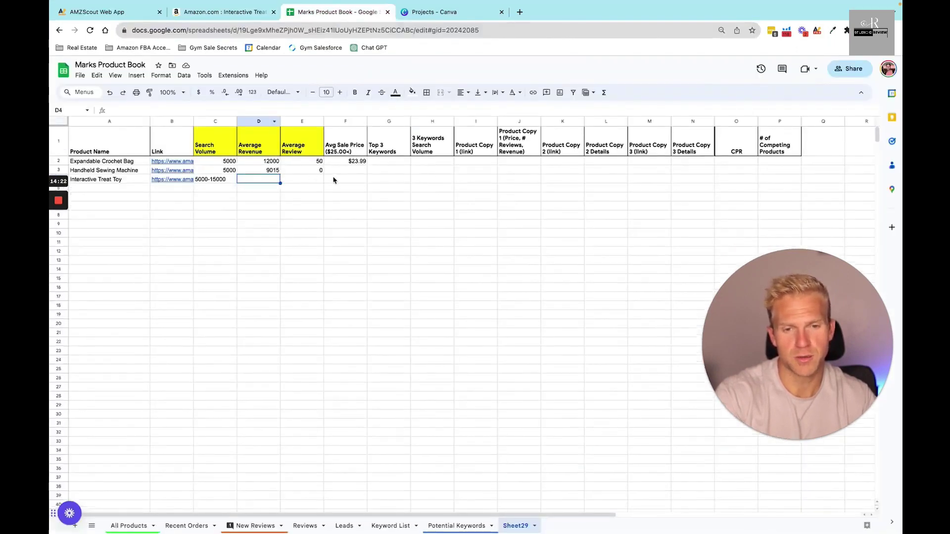
{"action": "left_click", "coordinate": [334, 180]}
{"action": "left_click", "coordinate": [322, 182]}
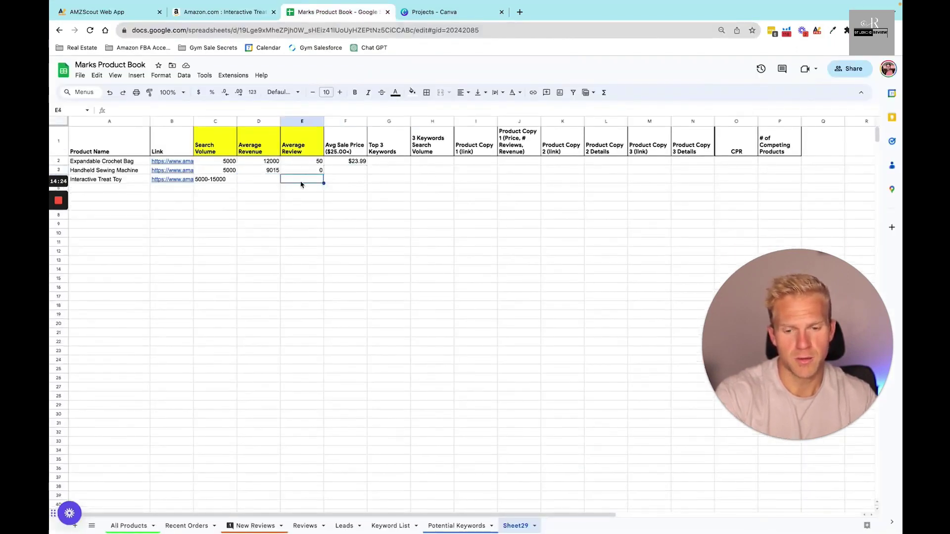
{"action": "type", "text": "13,300"}
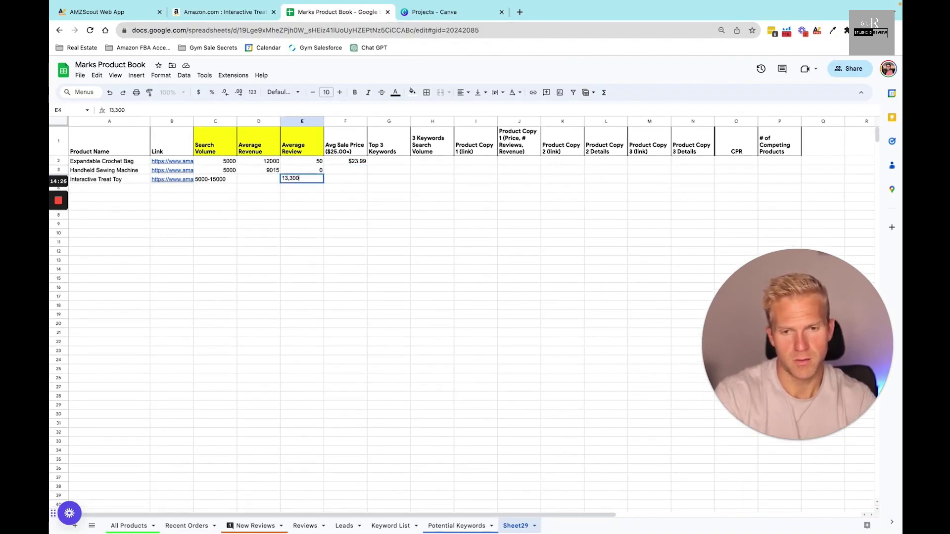
{"action": "key", "text": "Right"}
{"action": "key", "text": "Left"}
{"action": "key", "text": "super+c"}
{"action": "key", "text": "Left"}
{"action": "key", "text": "super+v"}
{"action": "key", "text": "Right"}
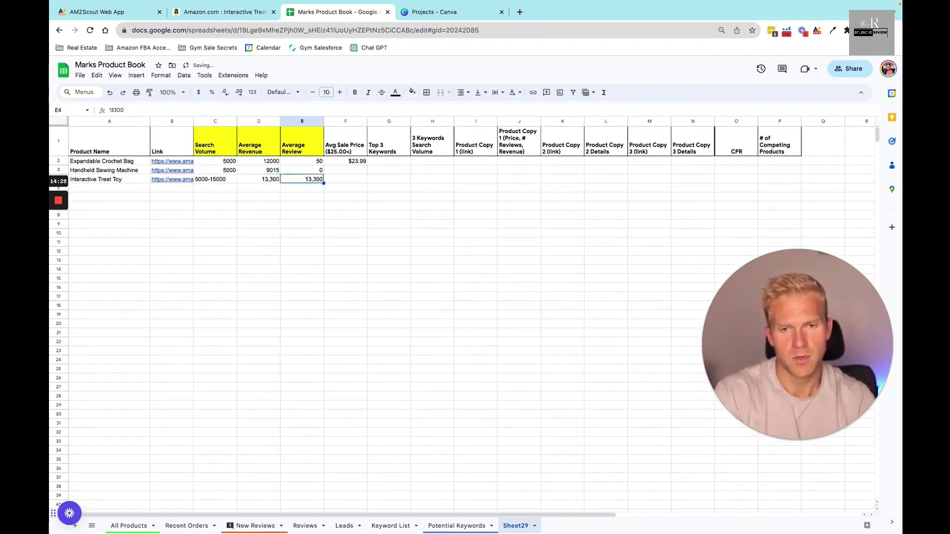
{"action": "type", "text": "120"}
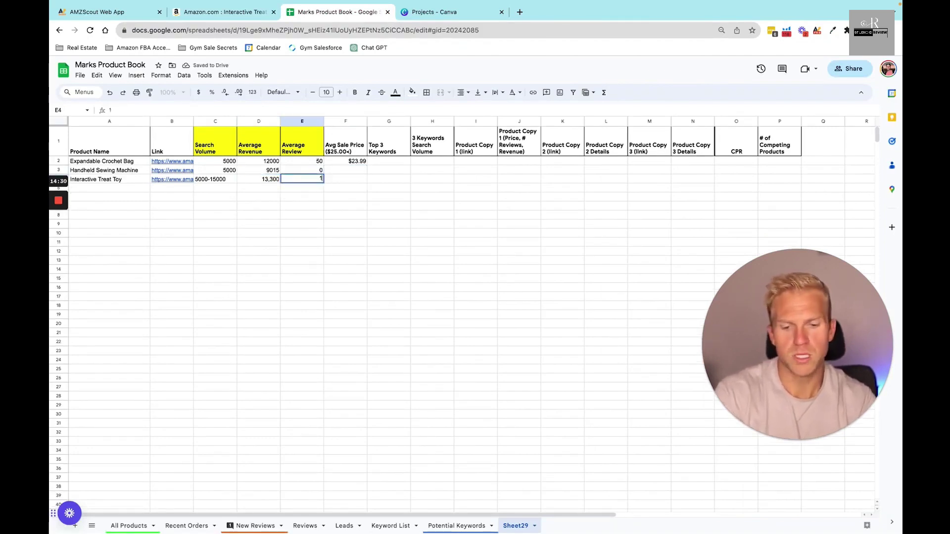
{"action": "key", "text": "Tab"}
Check the treat toy's price in the AMZScout product database and enter 16.99 as its average sale price
{"action": "left_click", "coordinate": [114, 13]}
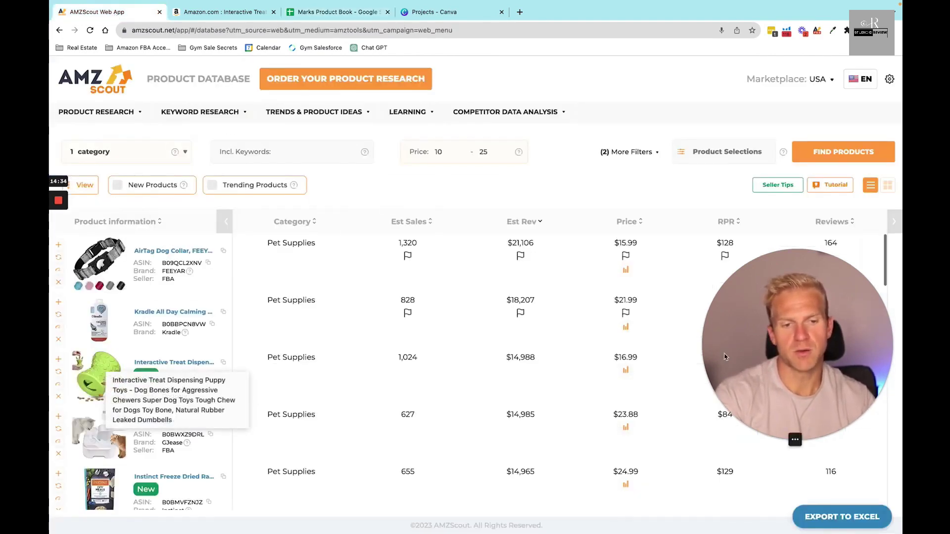
{"action": "left_click", "coordinate": [323, 14]}
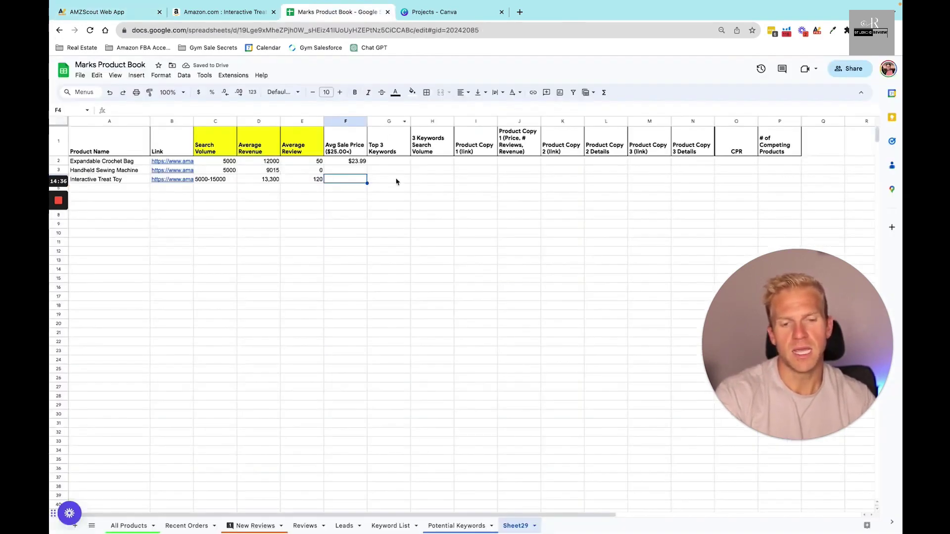
{"action": "type", "text": "16."}
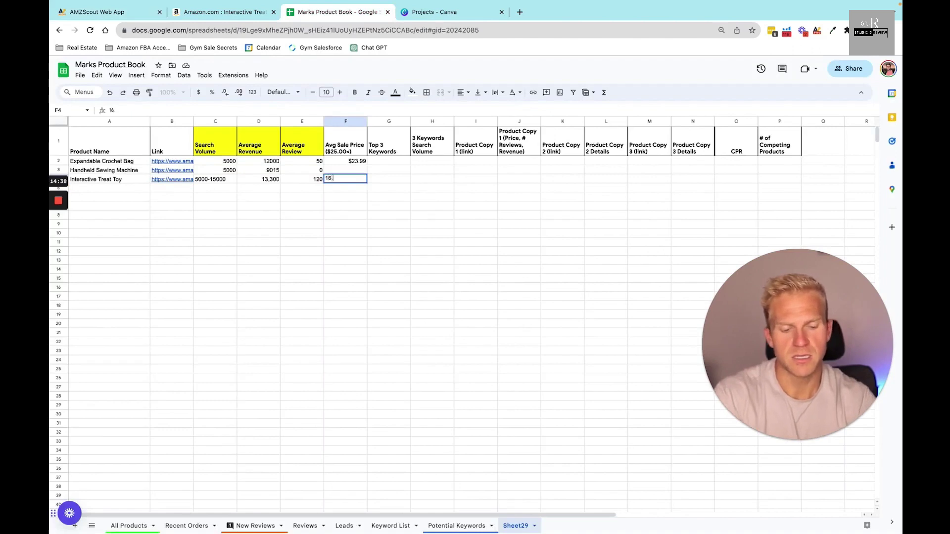
{"action": "type", "text": "99"}
{"action": "key", "text": "Tab"}
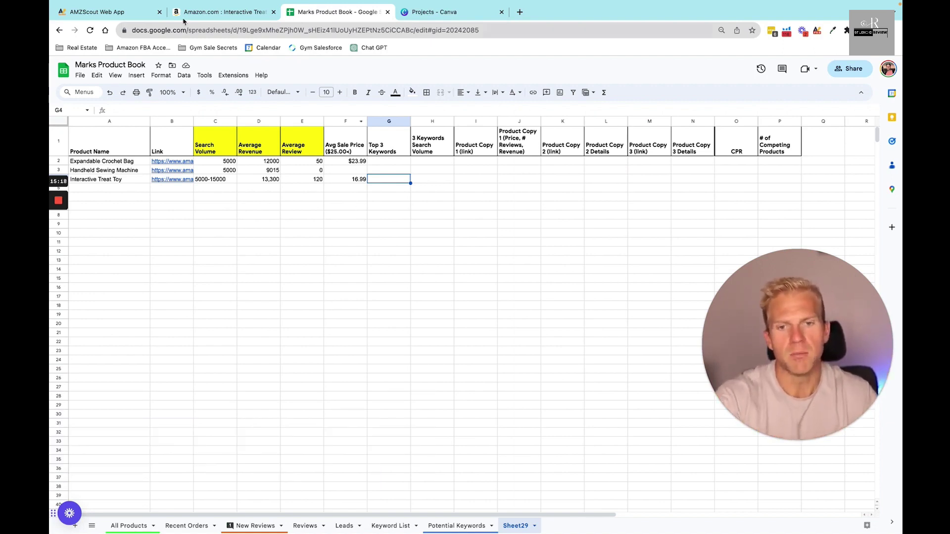
Fill in the missing average sale price for Handheld Sewing Machine with 22
{"action": "left_click", "coordinate": [359, 172]}
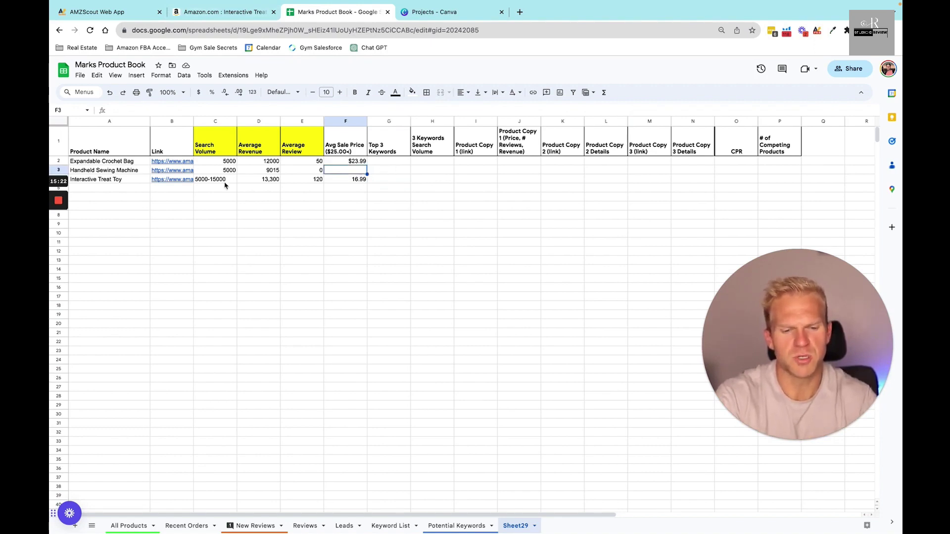
{"action": "type", "text": "22"}
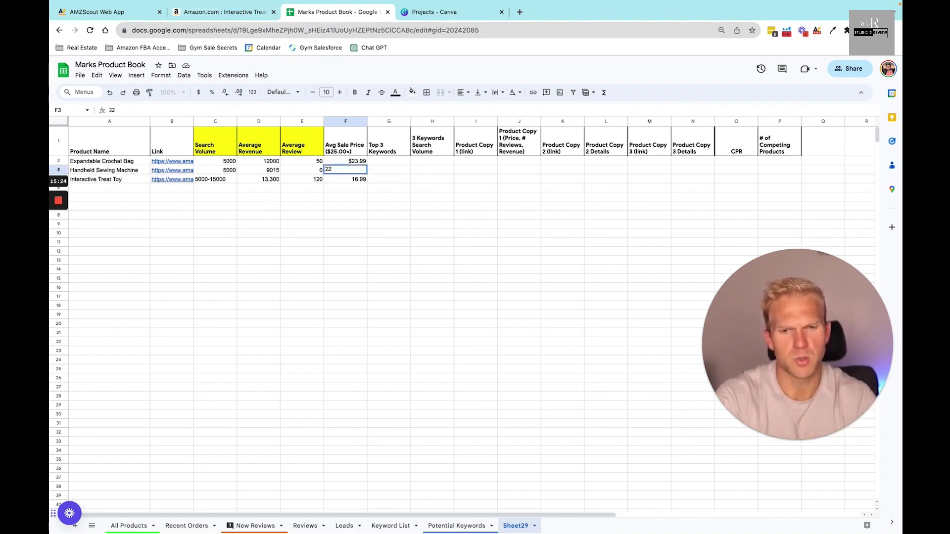
{"action": "key", "text": "Return"}
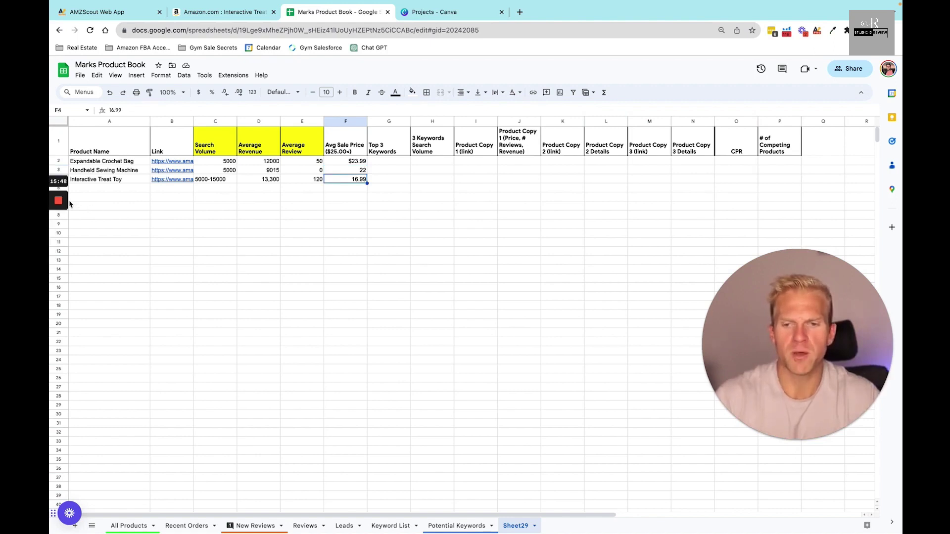